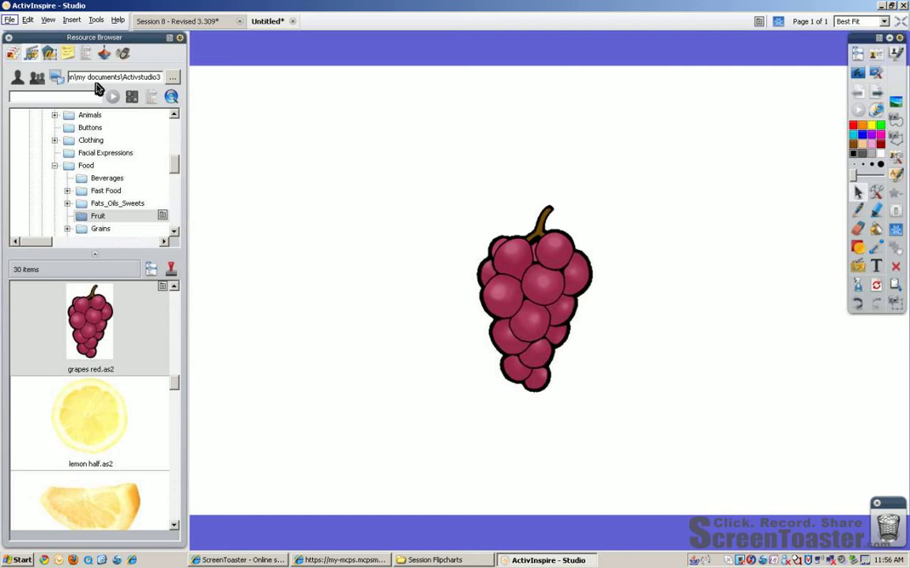
{"action": "left_click", "coordinate": [96, 21]}
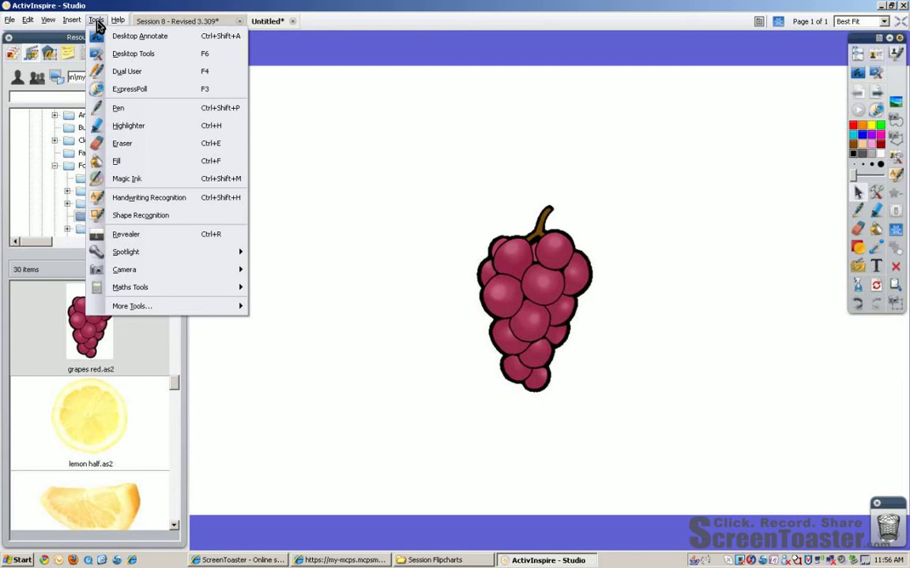
{"action": "mouse_move", "coordinate": [114, 275]}
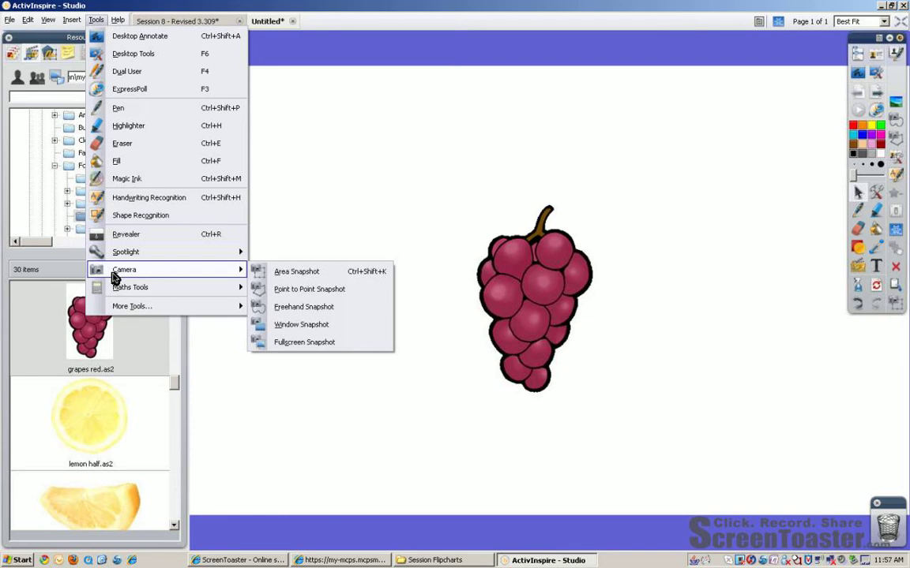
{"action": "left_click", "coordinate": [670, 164]}
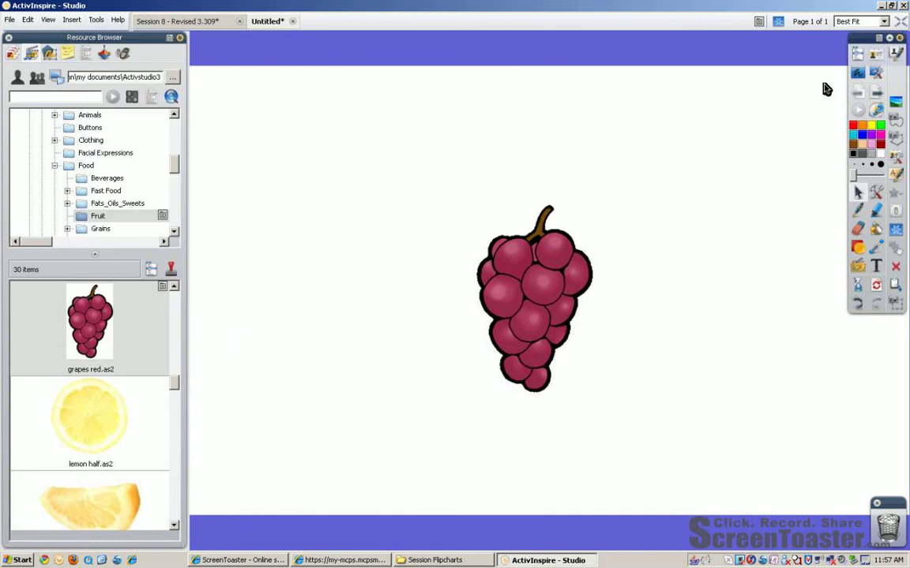
Take an area snapshot of the grapes, about 233 by 299, onto the current page and move the copy to the original's upper left
{"action": "left_click", "coordinate": [862, 53]}
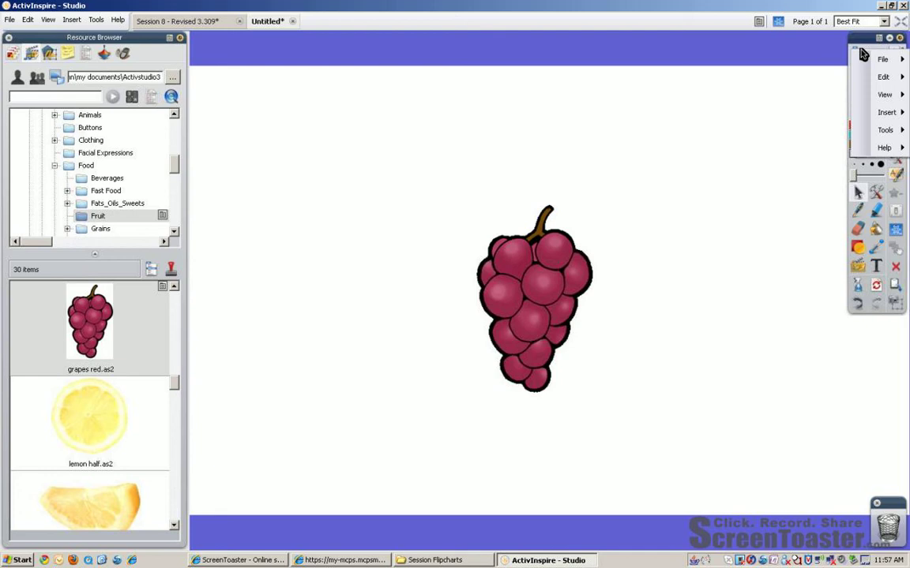
{"action": "mouse_move", "coordinate": [894, 129]}
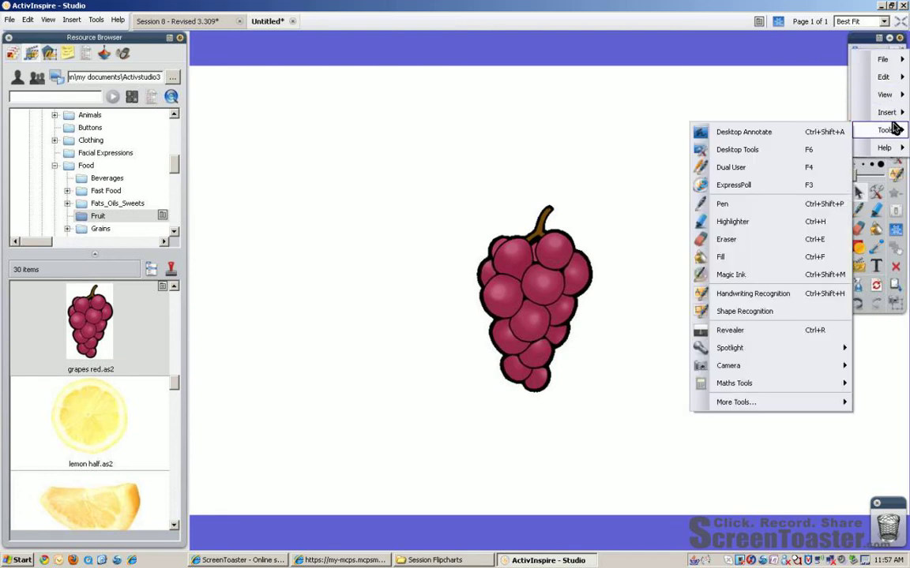
{"action": "mouse_move", "coordinate": [758, 369]}
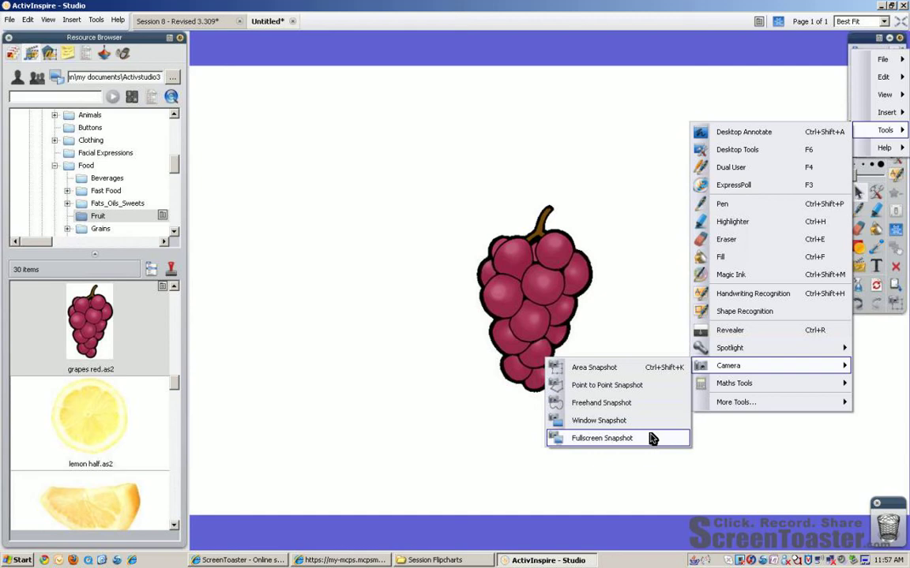
{"action": "left_click", "coordinate": [614, 371]}
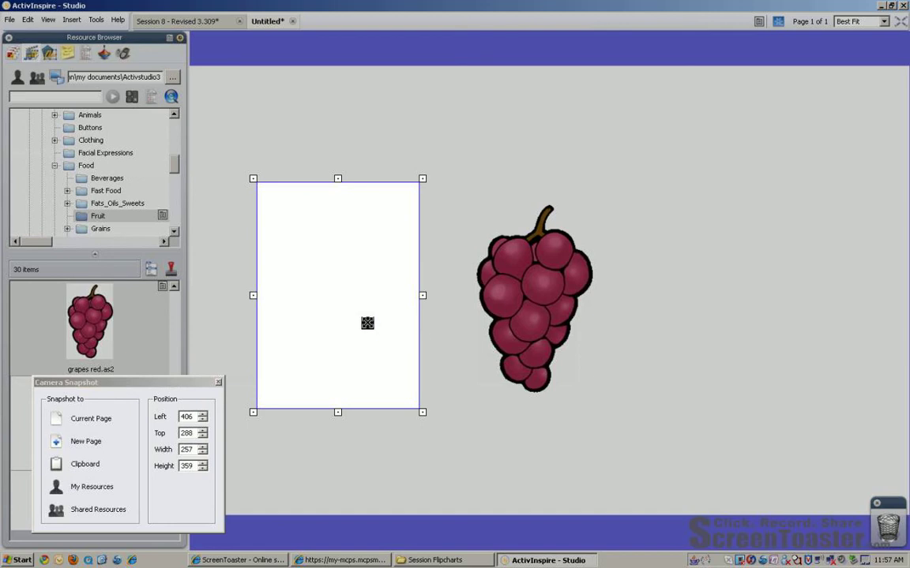
{"action": "left_click_drag", "start_coordinate": [367, 323], "coordinate": [564, 324]}
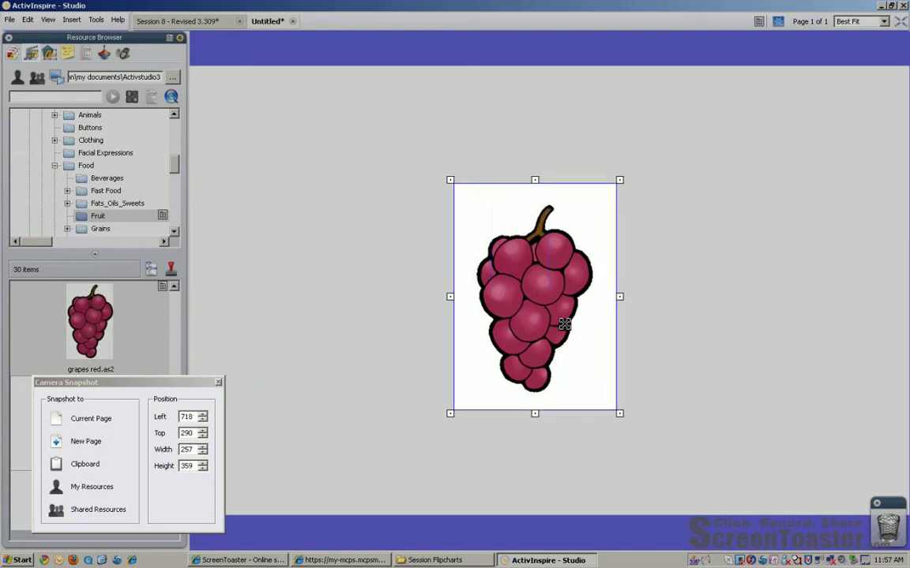
{"action": "mouse_move", "coordinate": [600, 381]}
{"action": "left_mouse_down"}
{"action": "mouse_move", "coordinate": [633, 245]}
{"action": "mouse_move", "coordinate": [586, 362]}
{"action": "mouse_move", "coordinate": [601, 389]}
{"action": "left_mouse_up"}
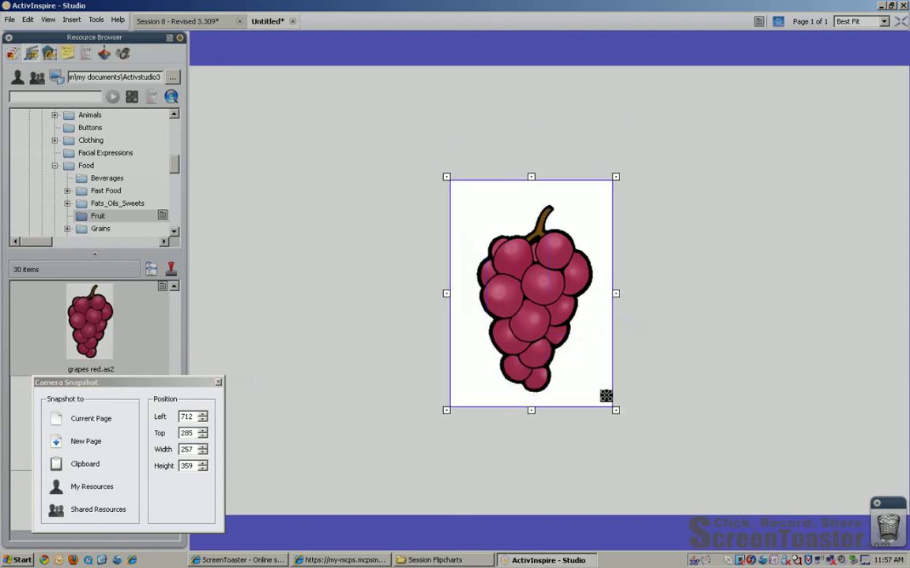
{"action": "left_click_drag", "start_coordinate": [616, 408], "coordinate": [600, 396]}
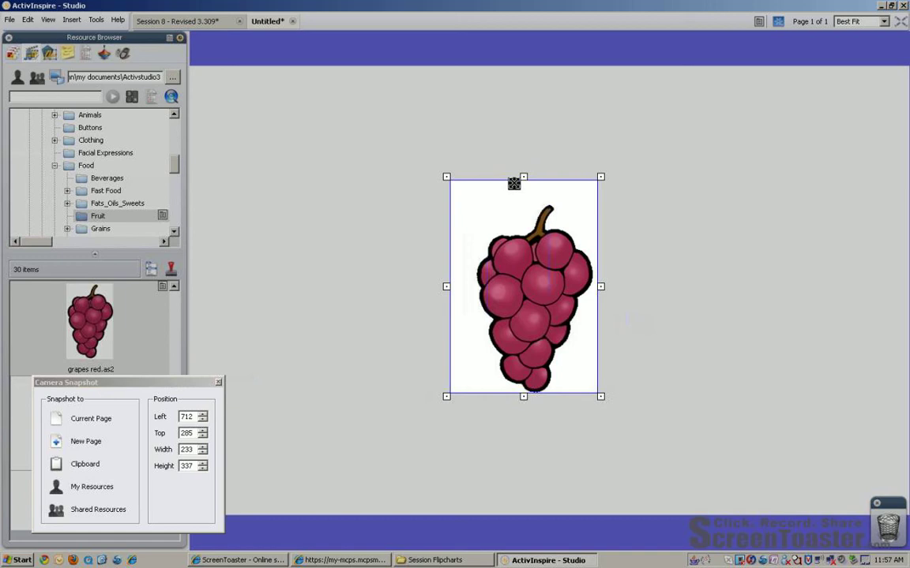
{"action": "left_click_drag", "start_coordinate": [520, 180], "coordinate": [522, 203]}
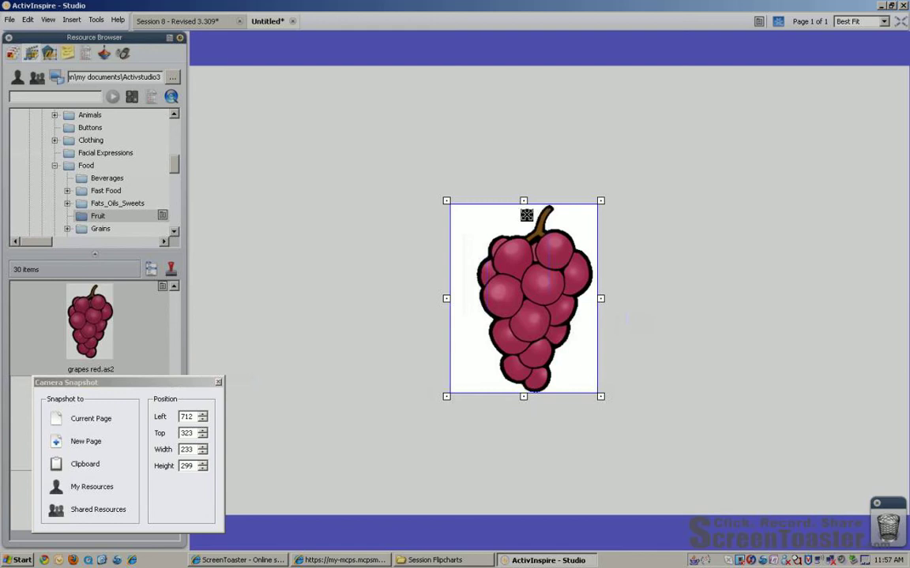
{"action": "left_click", "coordinate": [89, 426]}
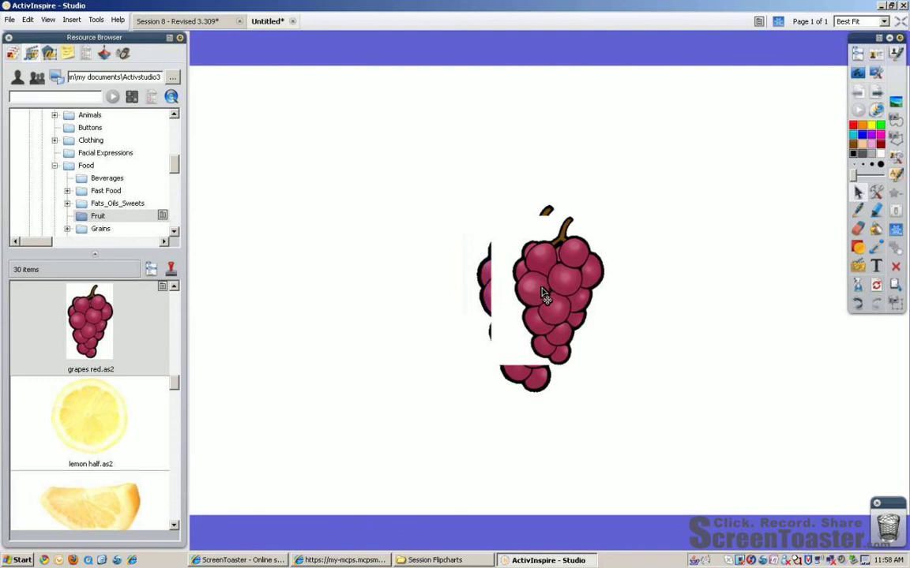
{"action": "left_click_drag", "start_coordinate": [543, 294], "coordinate": [299, 230]}
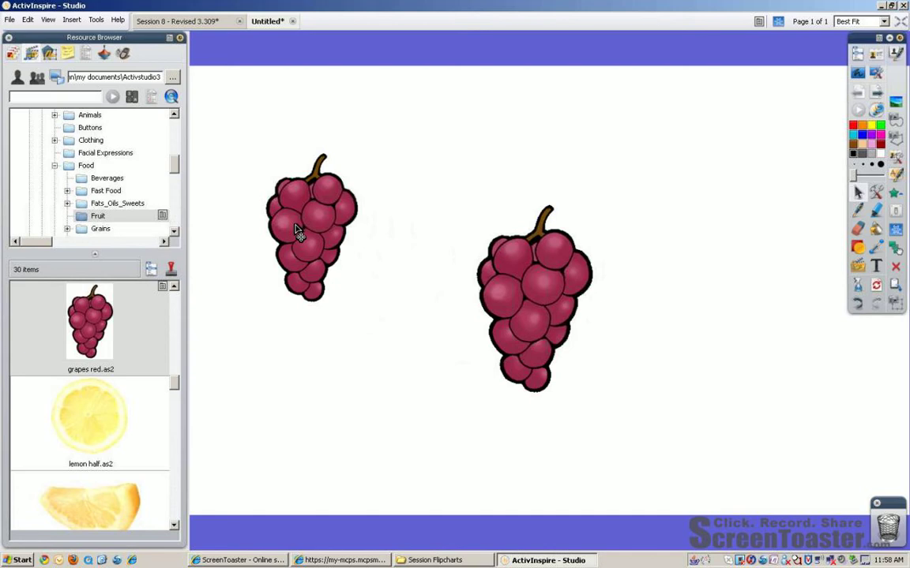
Take a point-to-point snapshot with a four-cornered outline around the larger grapes and send it to a new page
{"action": "left_click", "coordinate": [857, 57]}
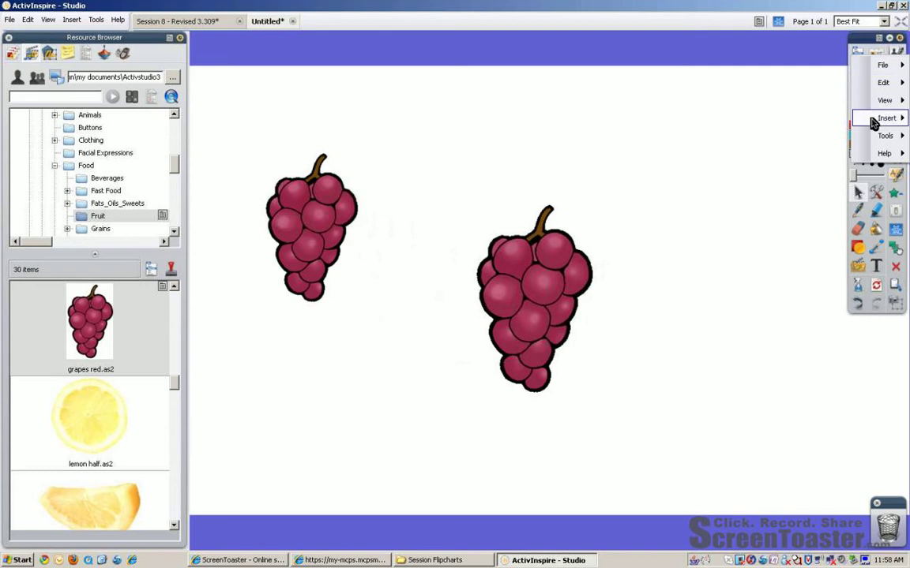
{"action": "mouse_move", "coordinate": [878, 136]}
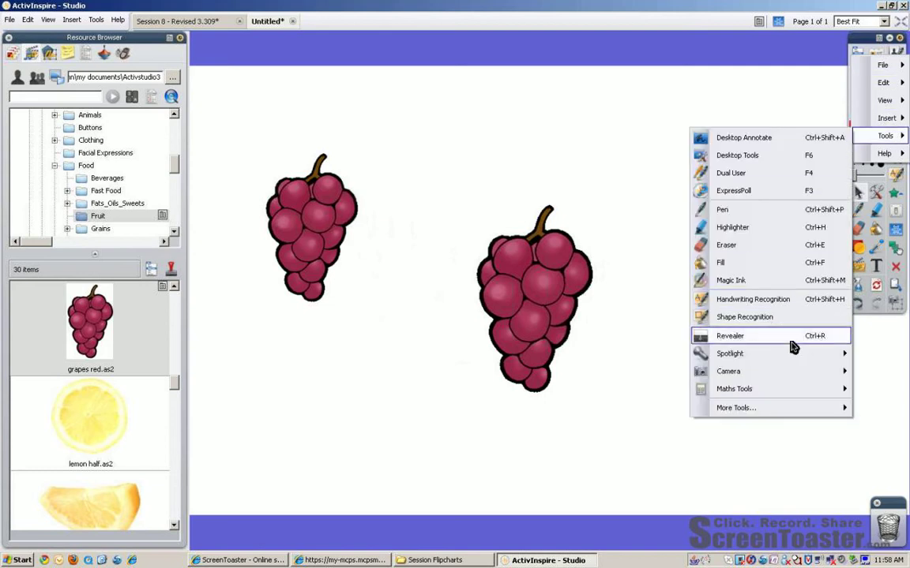
{"action": "mouse_move", "coordinate": [789, 371]}
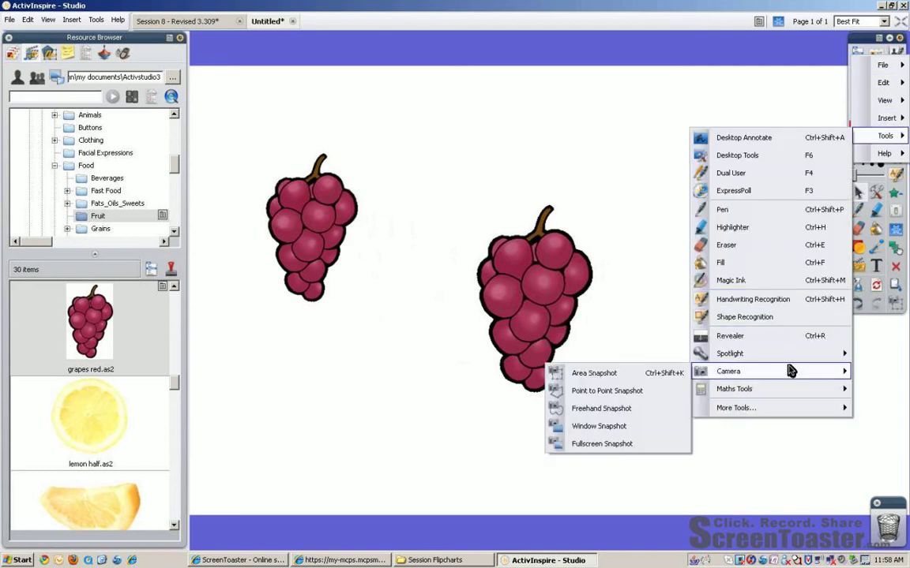
{"action": "left_click", "coordinate": [659, 392]}
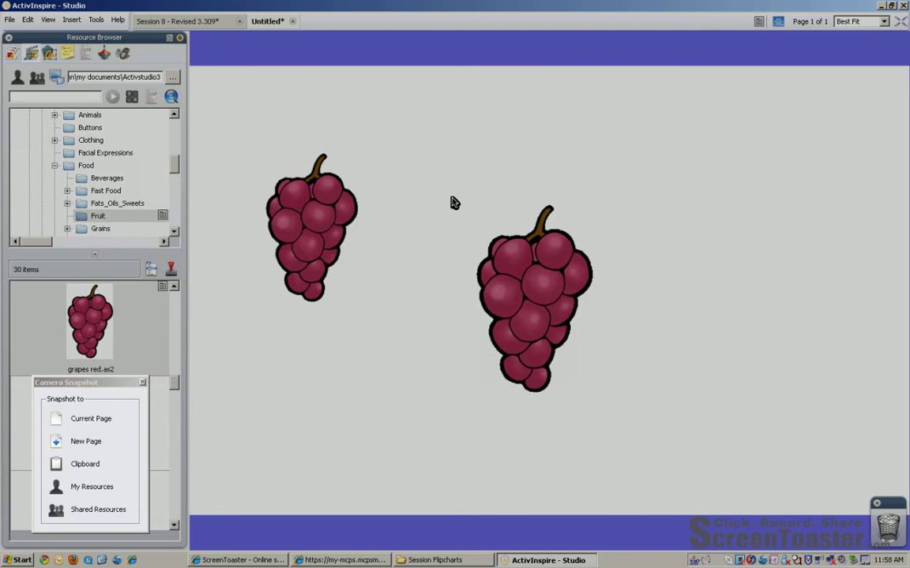
{"action": "left_click", "coordinate": [616, 197]}
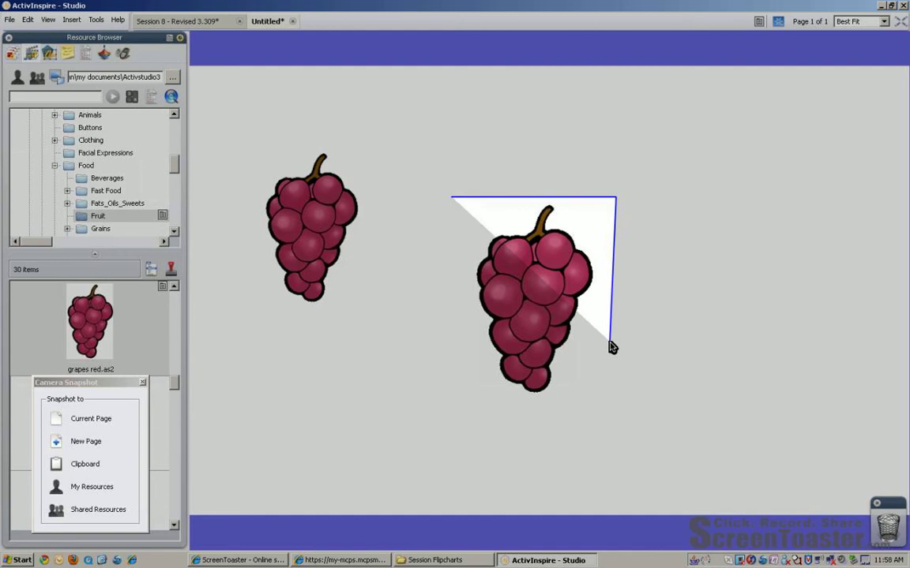
{"action": "left_click", "coordinate": [614, 409]}
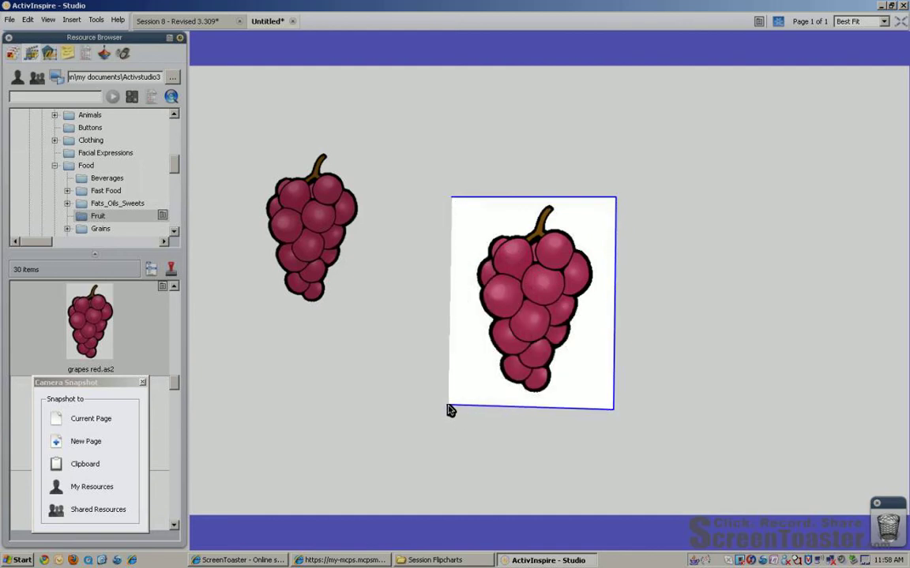
{"action": "left_click", "coordinate": [452, 408]}
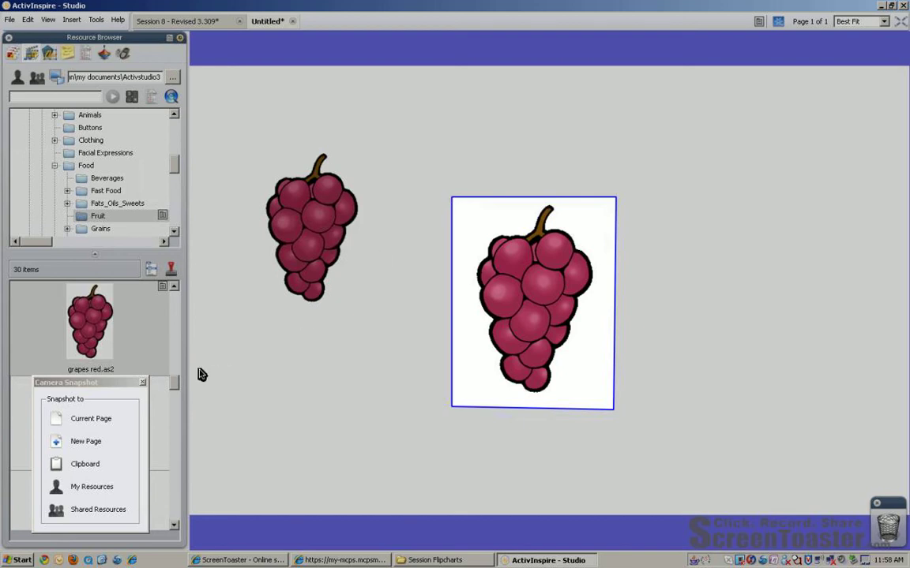
{"action": "left_click", "coordinate": [86, 442]}
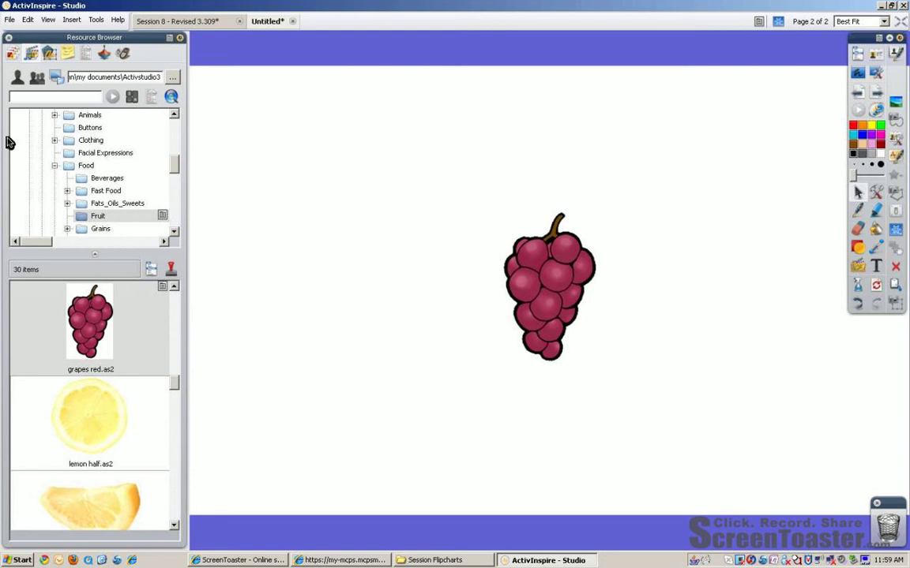
Show the Page Browser, check the grapes snapshot on page 2, and return to page 1
{"action": "left_click", "coordinate": [16, 57]}
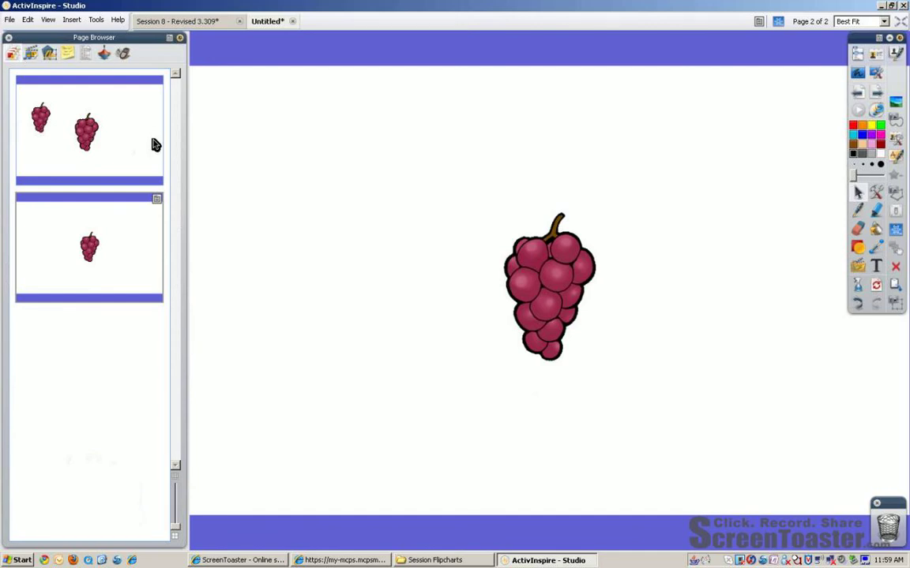
{"action": "left_click", "coordinate": [125, 251]}
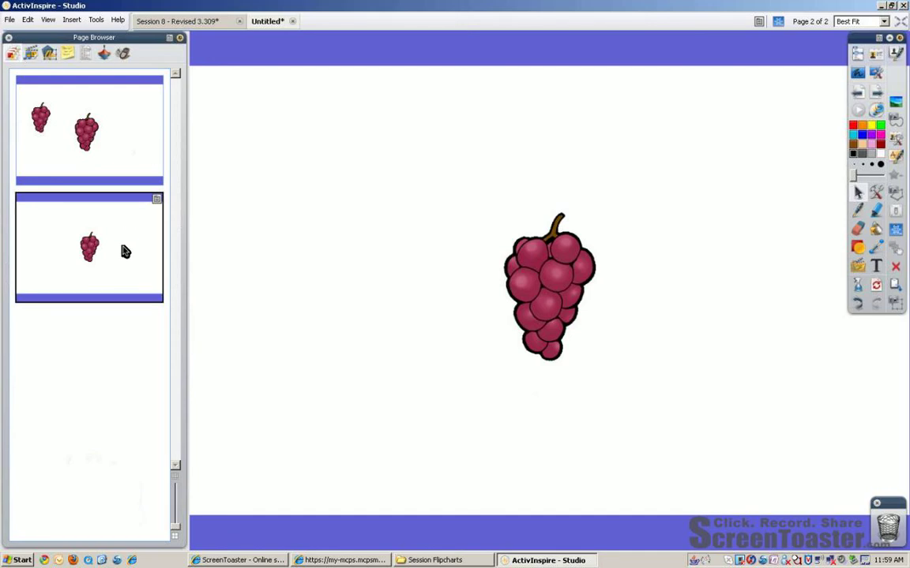
{"action": "left_click", "coordinate": [145, 120]}
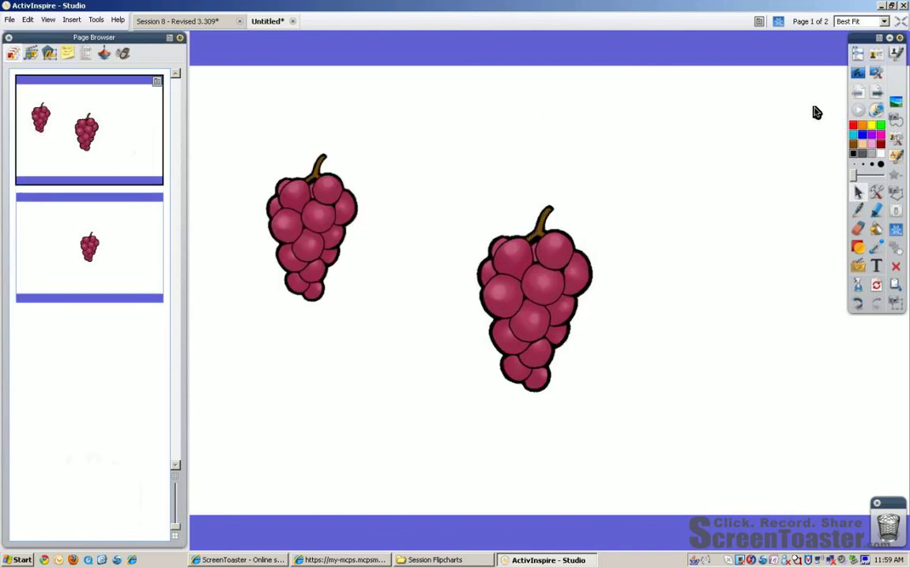
Take a freehand snapshot with an oval outline around the larger grapes and send it to the clipboard
{"action": "left_click", "coordinate": [858, 59]}
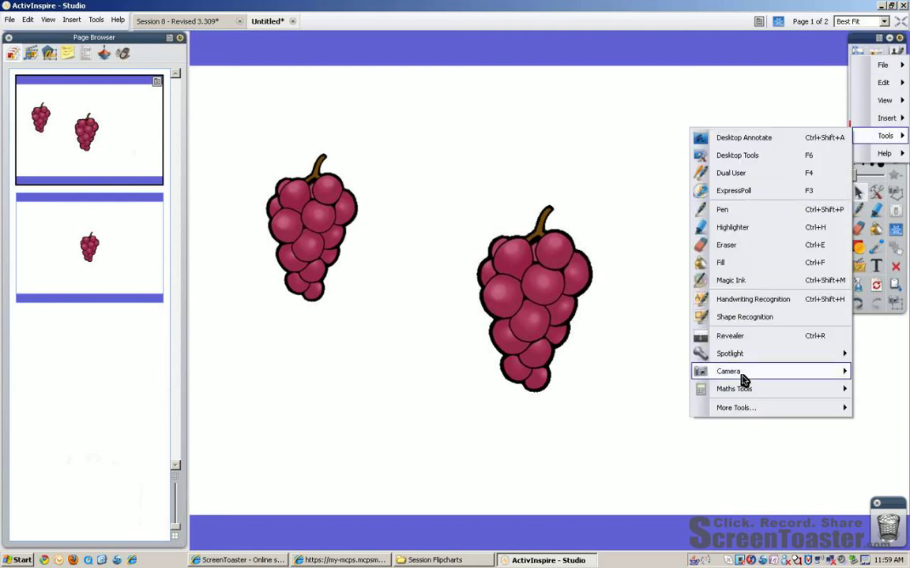
{"action": "mouse_move", "coordinate": [743, 377]}
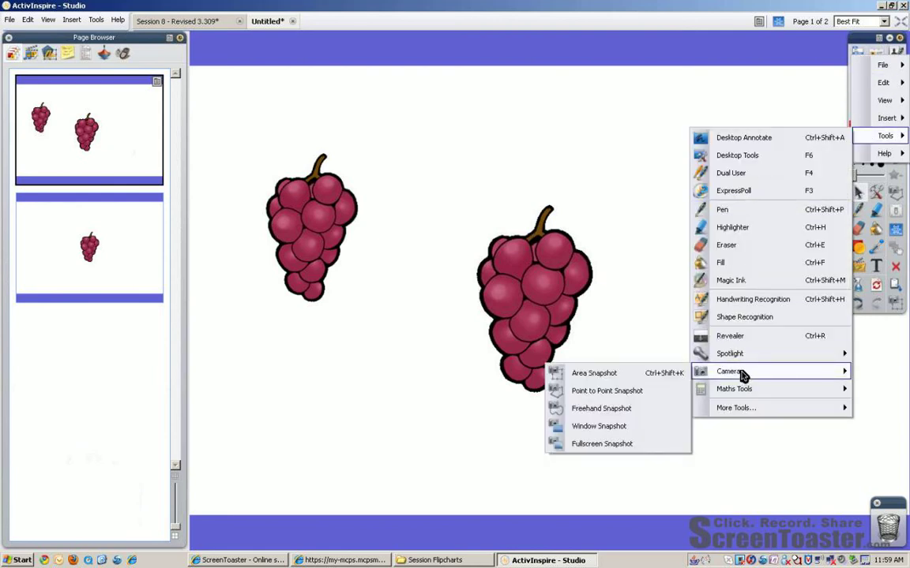
{"action": "left_click", "coordinate": [680, 411]}
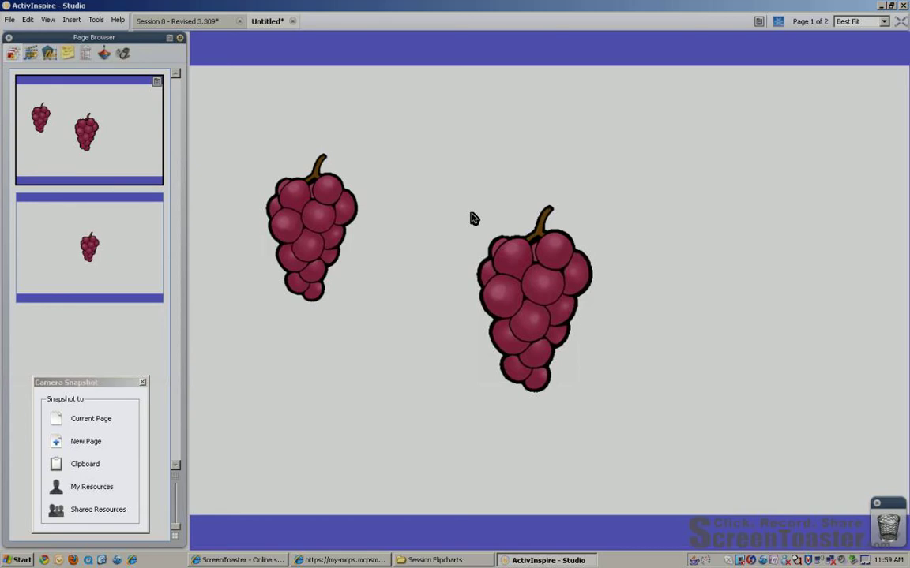
{"action": "mouse_move", "coordinate": [472, 212]}
{"action": "left_mouse_down"}
{"action": "mouse_move", "coordinate": [550, 196]}
{"action": "mouse_move", "coordinate": [584, 207]}
{"action": "mouse_move", "coordinate": [619, 313]}
{"action": "mouse_move", "coordinate": [587, 395]}
{"action": "mouse_move", "coordinate": [541, 419]}
{"action": "mouse_move", "coordinate": [513, 420]}
{"action": "mouse_move", "coordinate": [455, 355]}
{"action": "mouse_move", "coordinate": [447, 280]}
{"action": "mouse_move", "coordinate": [457, 243]}
{"action": "left_mouse_up"}
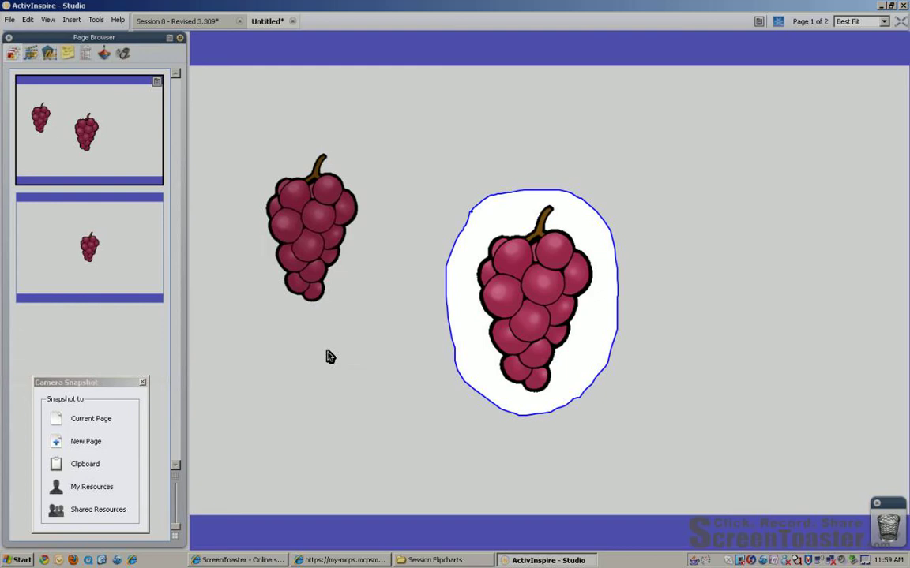
{"action": "left_click", "coordinate": [94, 469]}
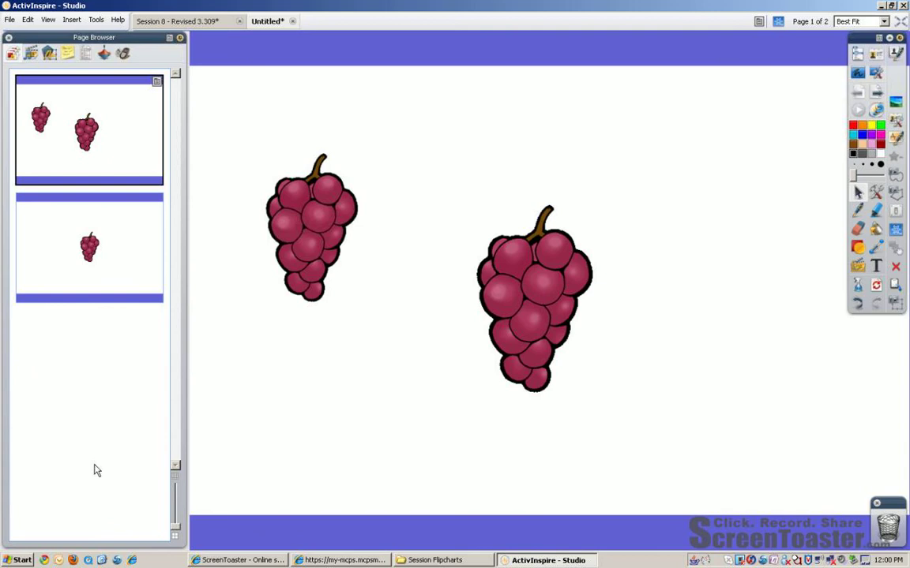
Paste the clipboard snapshot onto page 2 and move it to the left of the existing grapes
{"action": "left_click", "coordinate": [49, 234]}
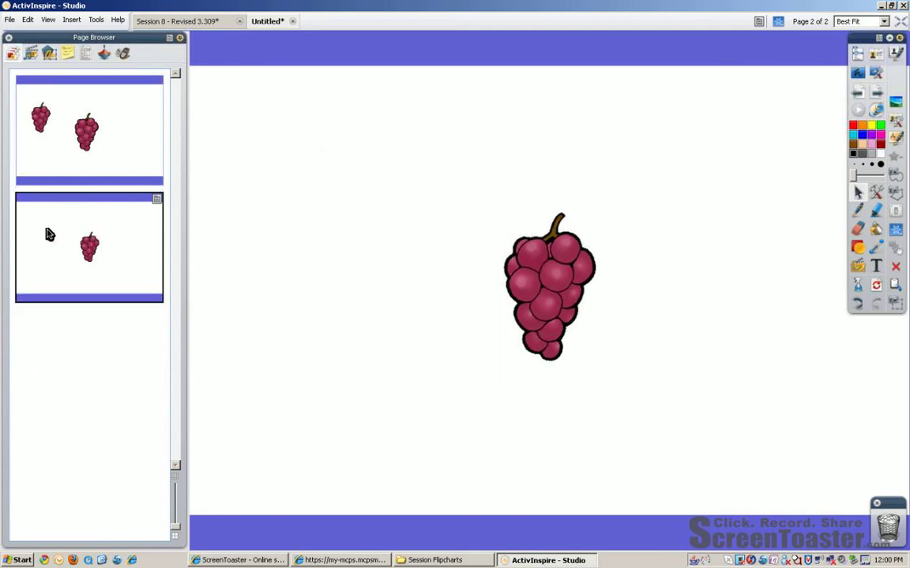
{"action": "right_click", "coordinate": [300, 216]}
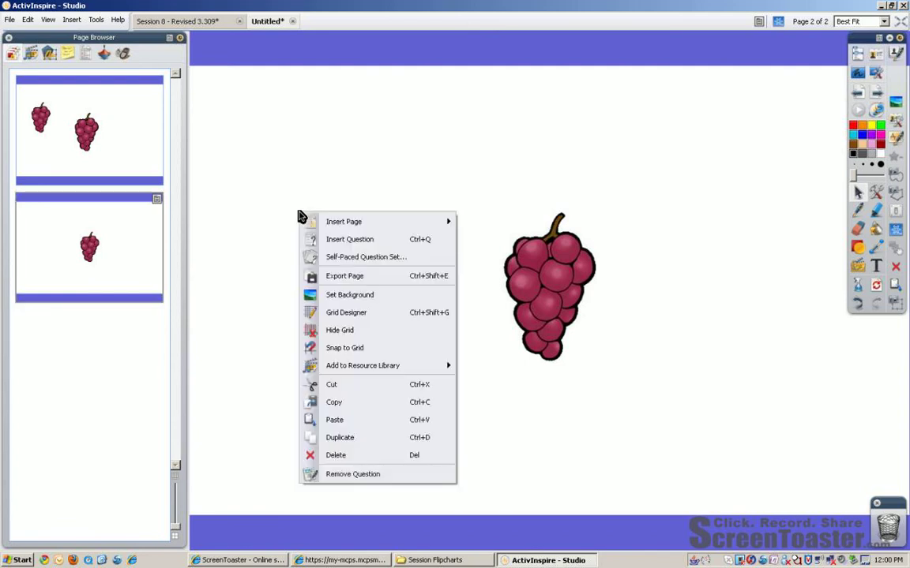
{"action": "left_click", "coordinate": [335, 420]}
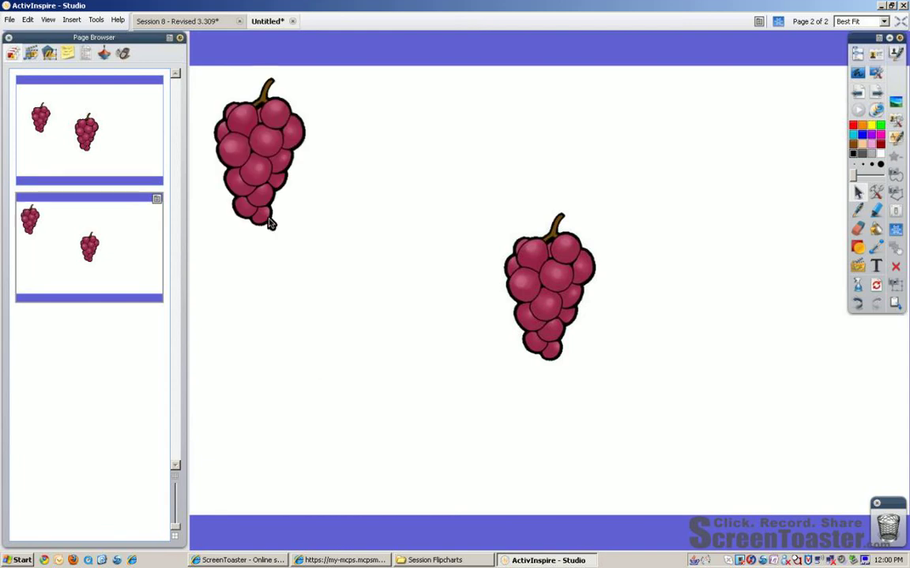
{"action": "left_click_drag", "start_coordinate": [263, 188], "coordinate": [326, 286]}
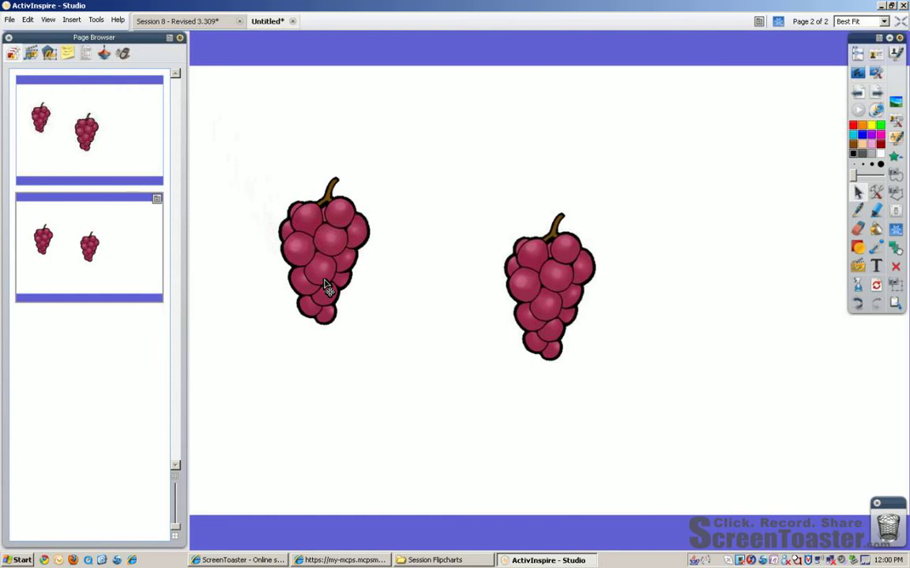
Switch to the Session 8 - Revised 3.309 flipchart and advance from the cookie table on page 3 to page 4
{"action": "left_click", "coordinate": [226, 22]}
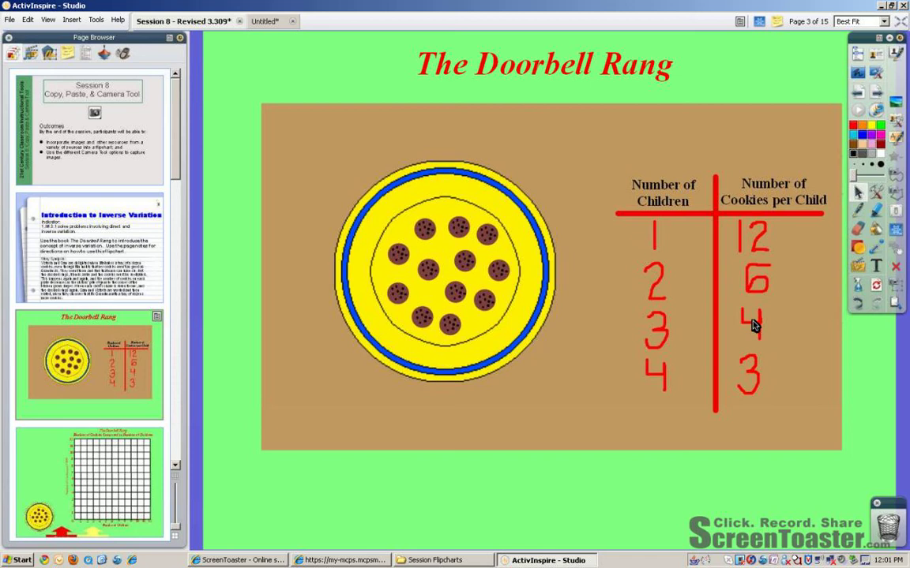
{"action": "left_click", "coordinate": [870, 96]}
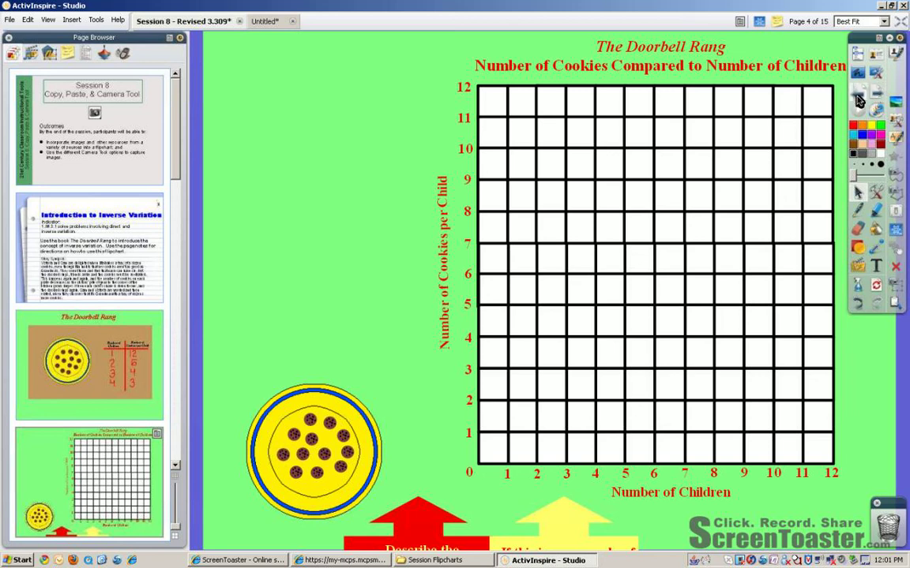
Flip between pages 3 and 4 to compare the cookie table with the blank graph grid
{"action": "left_click", "coordinate": [858, 97]}
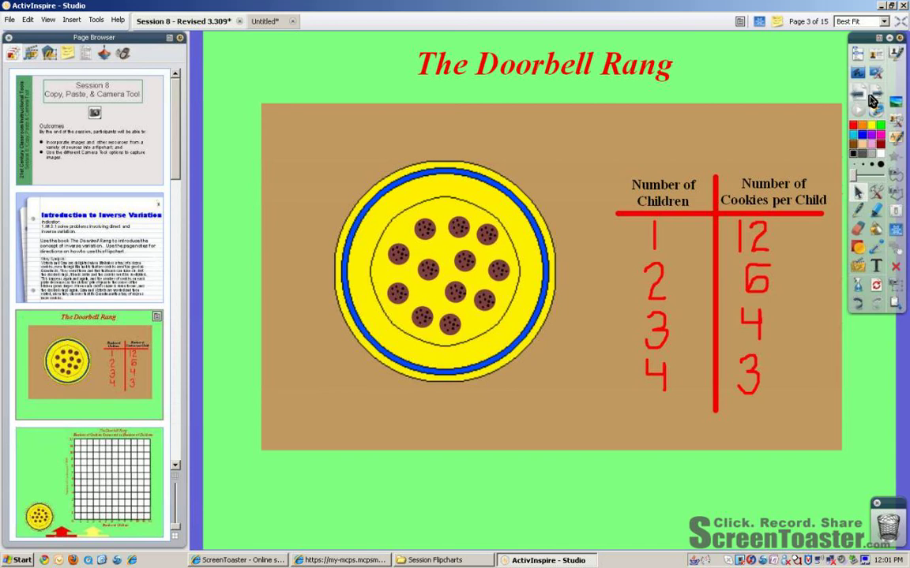
{"action": "left_click", "coordinate": [875, 99]}
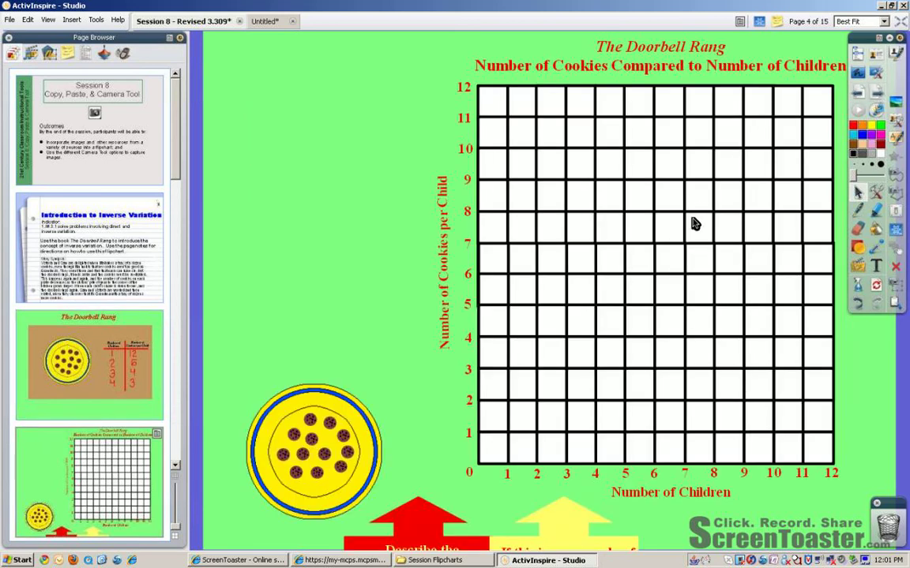
{"action": "left_click", "coordinate": [858, 100]}
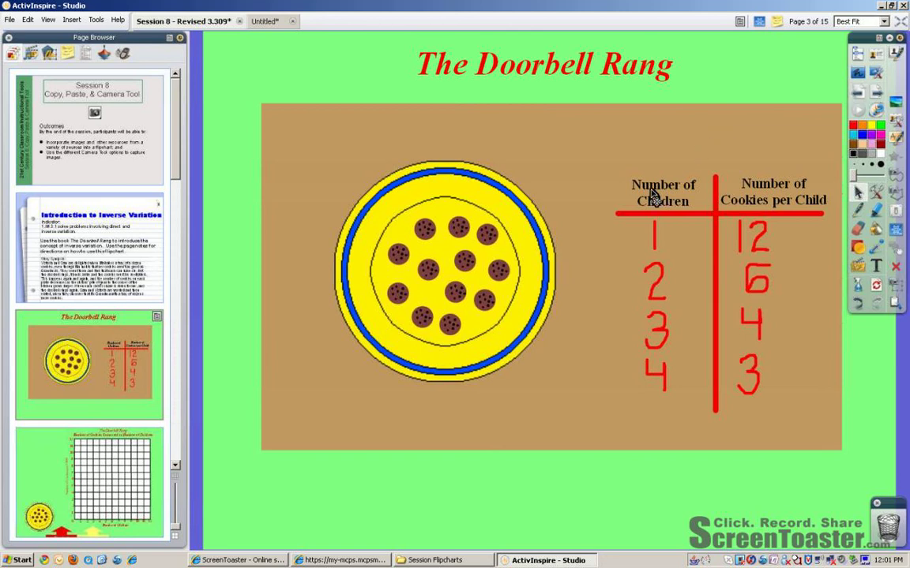
{"action": "left_click", "coordinate": [874, 95]}
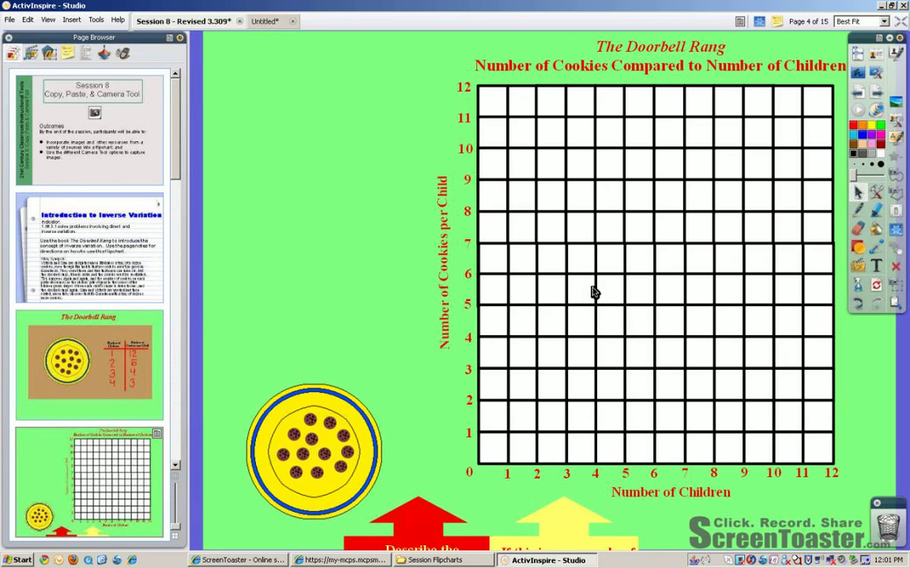
Take an area snapshot of the whole cookie table on page 3, about 345 by 402, and send it to the clipboard
{"action": "left_click", "coordinate": [864, 95]}
{"action": "left_click", "coordinate": [862, 59]}
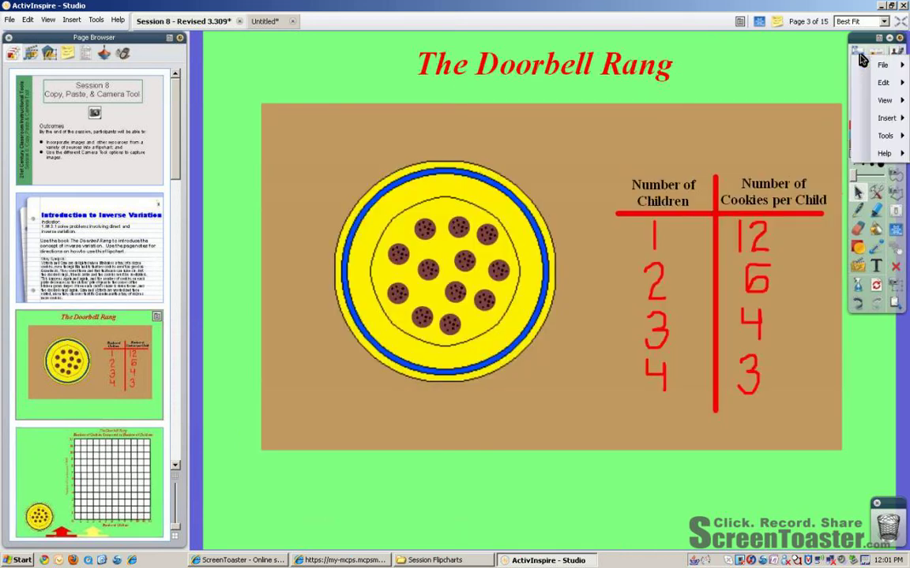
{"action": "mouse_move", "coordinate": [884, 135]}
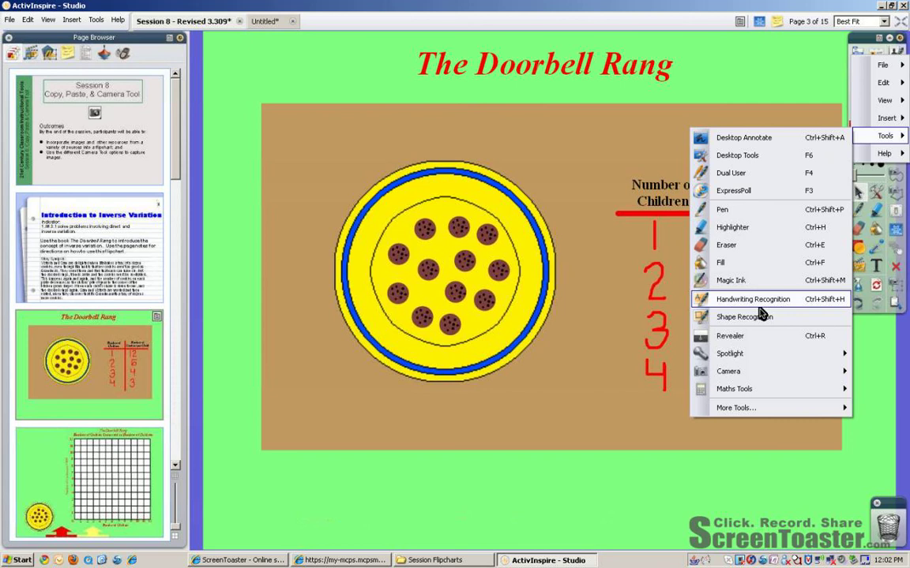
{"action": "mouse_move", "coordinate": [750, 371]}
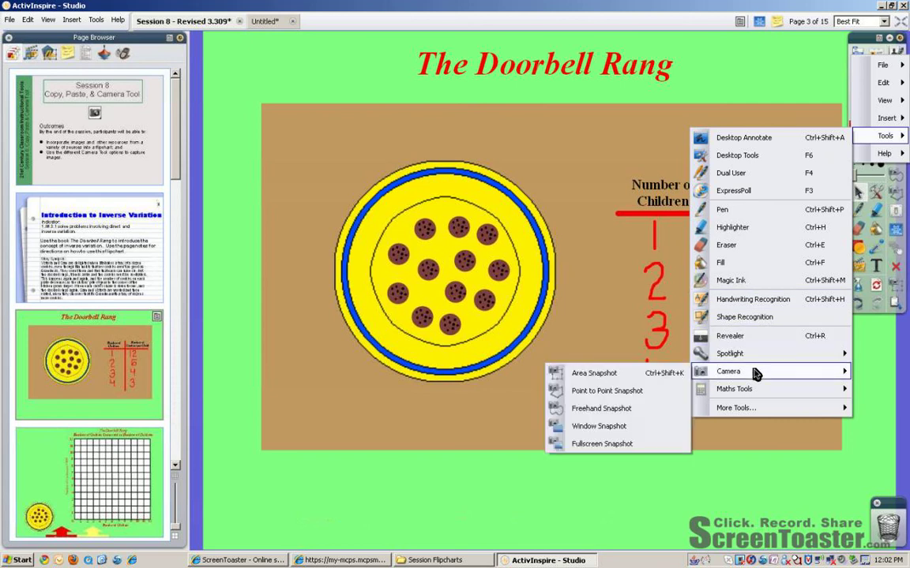
{"action": "left_click", "coordinate": [641, 374]}
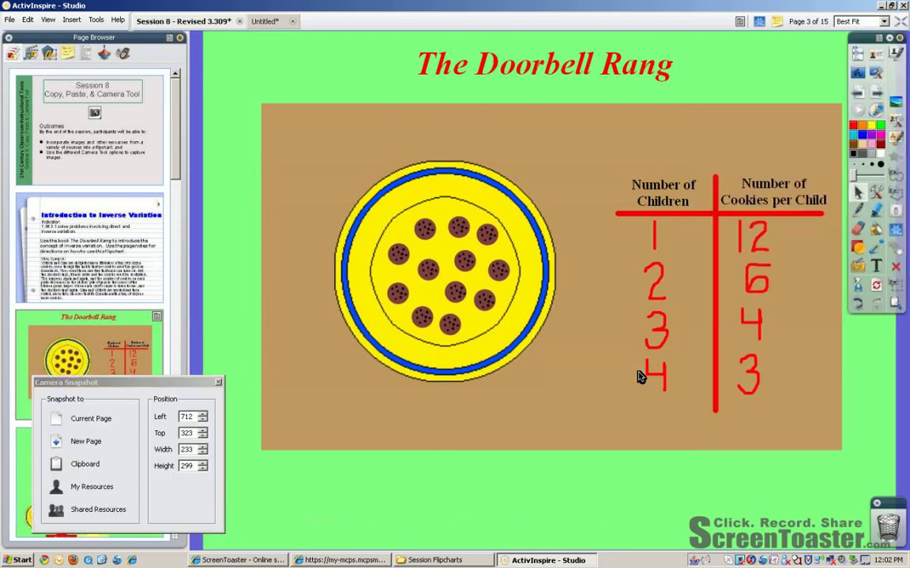
{"action": "left_click_drag", "start_coordinate": [577, 303], "coordinate": [740, 263]}
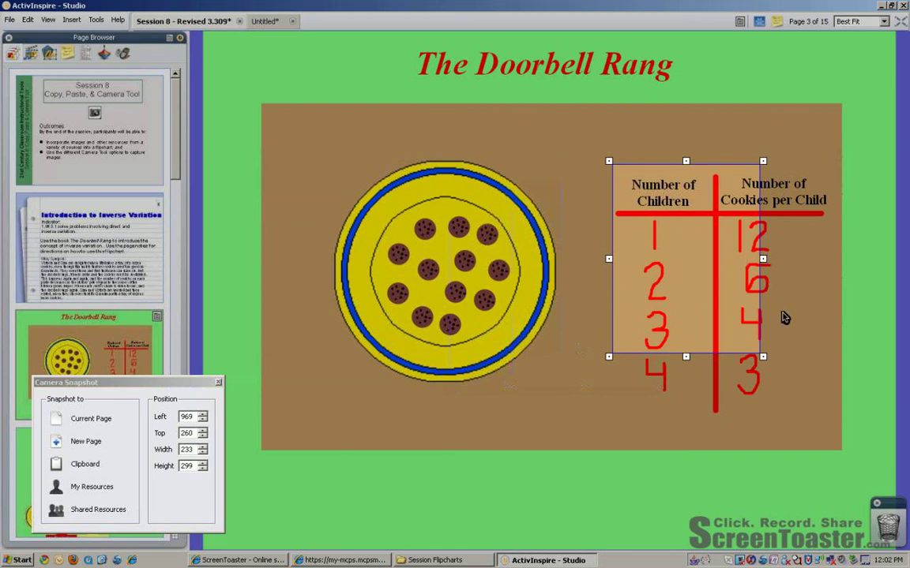
{"action": "left_click_drag", "start_coordinate": [763, 356], "coordinate": [836, 421]}
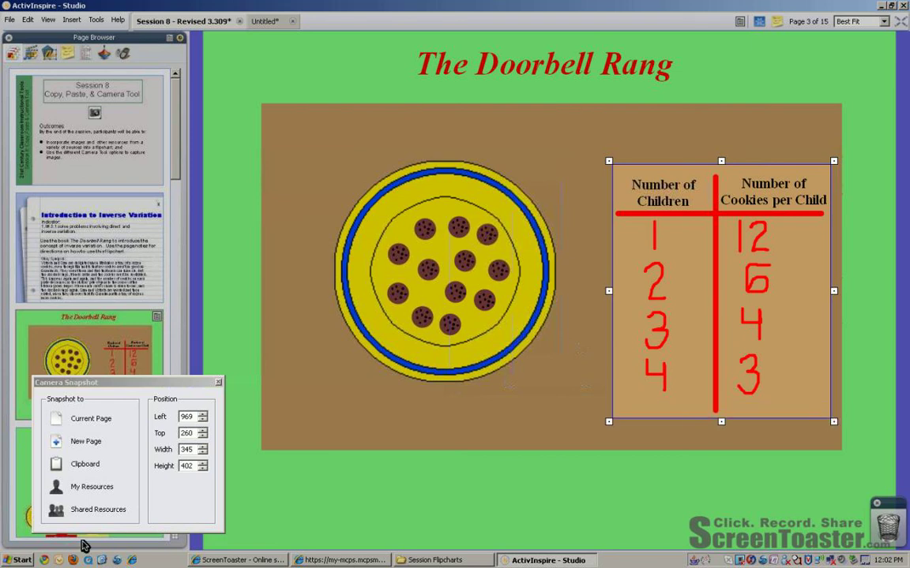
{"action": "left_click", "coordinate": [73, 467]}
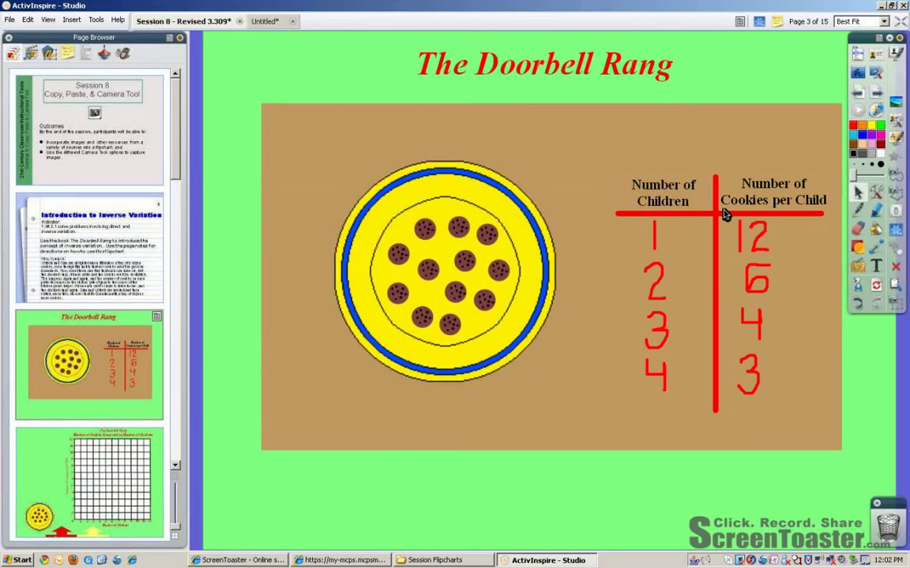
Paste the table snapshot onto page 4 and shrink it to fit beside the graph grid, above the plate of cookies
{"action": "left_click", "coordinate": [878, 99]}
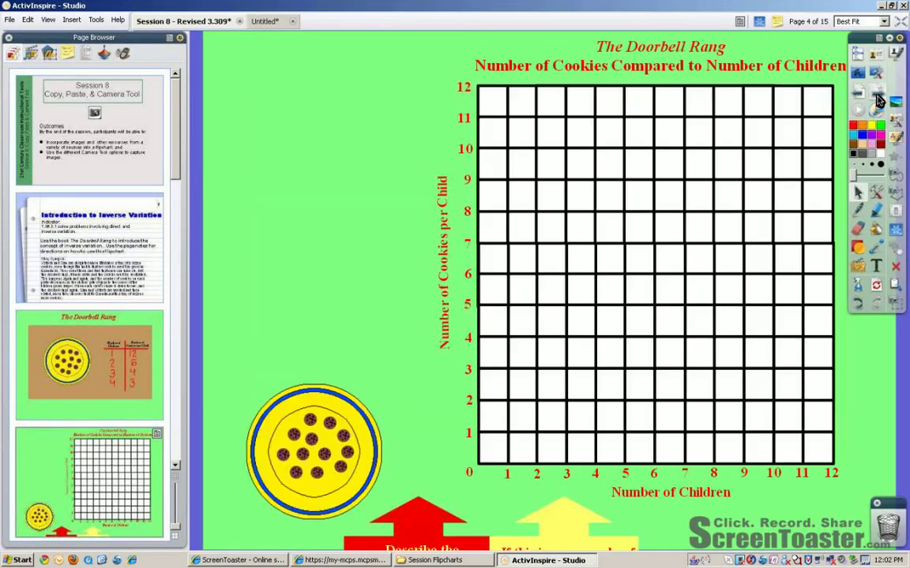
{"action": "right_click", "coordinate": [261, 130]}
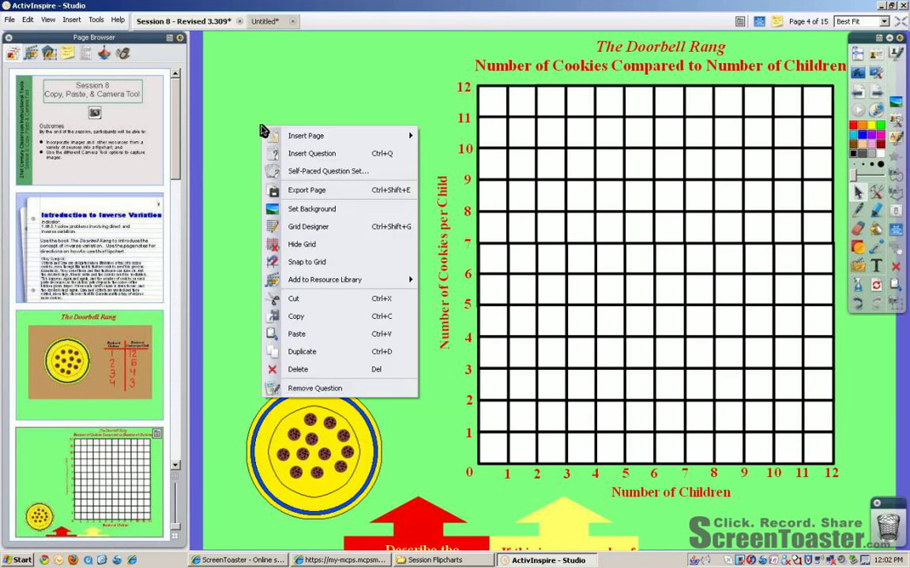
{"action": "left_click", "coordinate": [309, 335]}
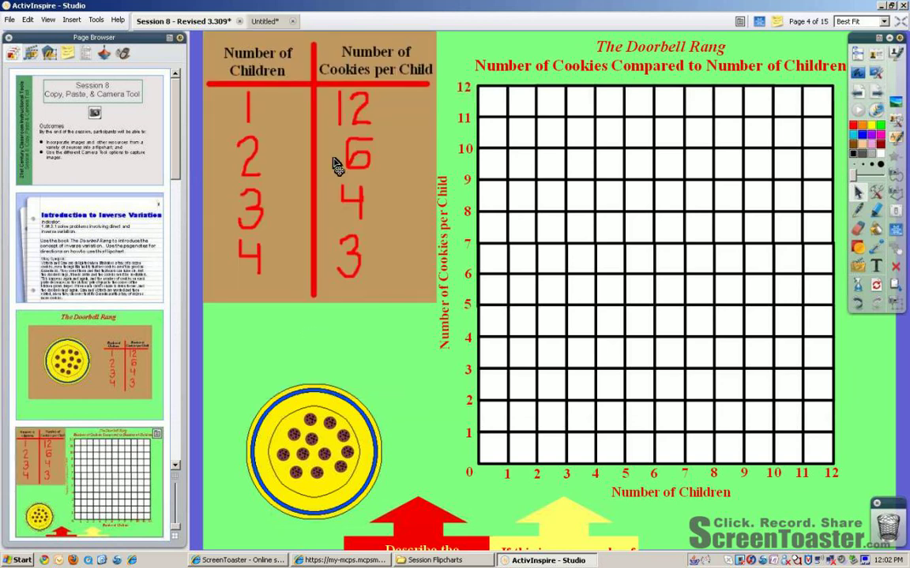
{"action": "left_click_drag", "start_coordinate": [336, 164], "coordinate": [340, 251]}
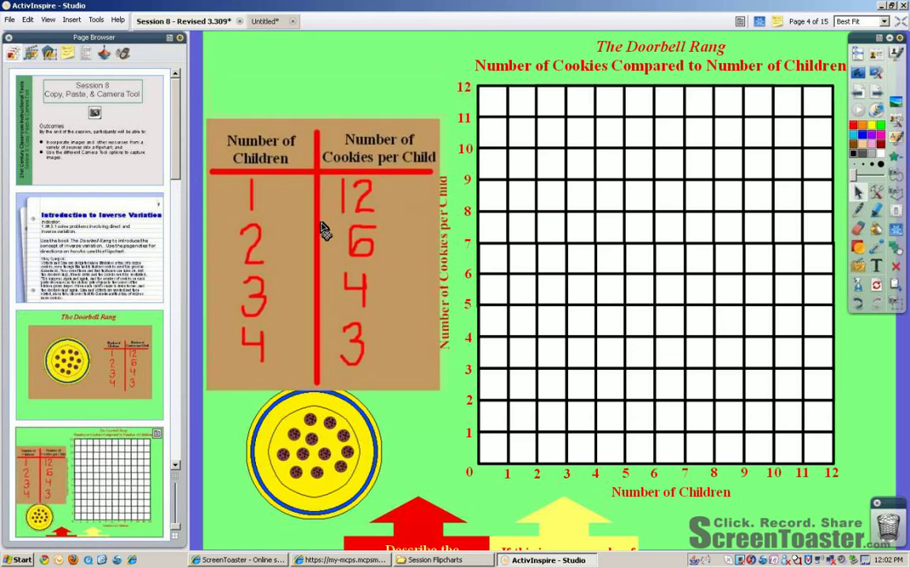
{"action": "left_click", "coordinate": [324, 229]}
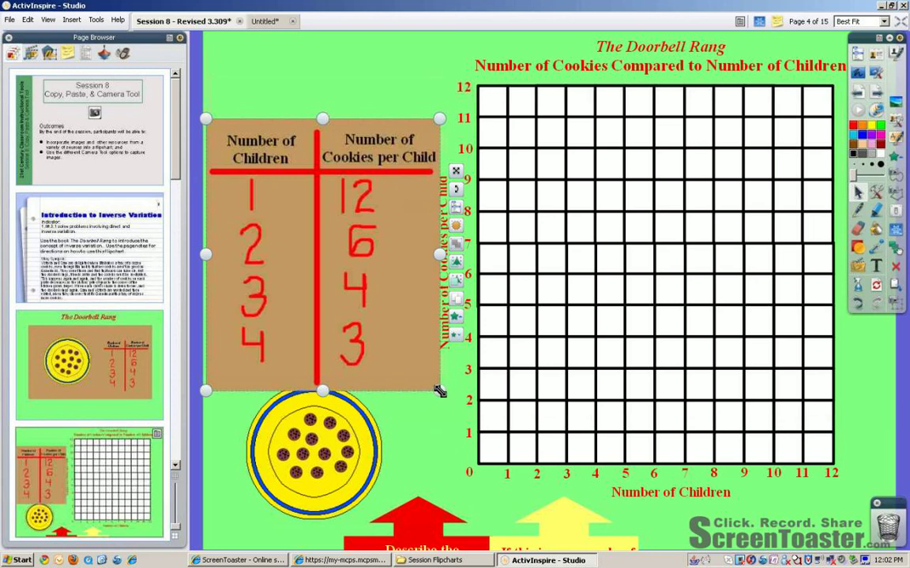
{"action": "left_click_drag", "start_coordinate": [440, 391], "coordinate": [409, 347]}
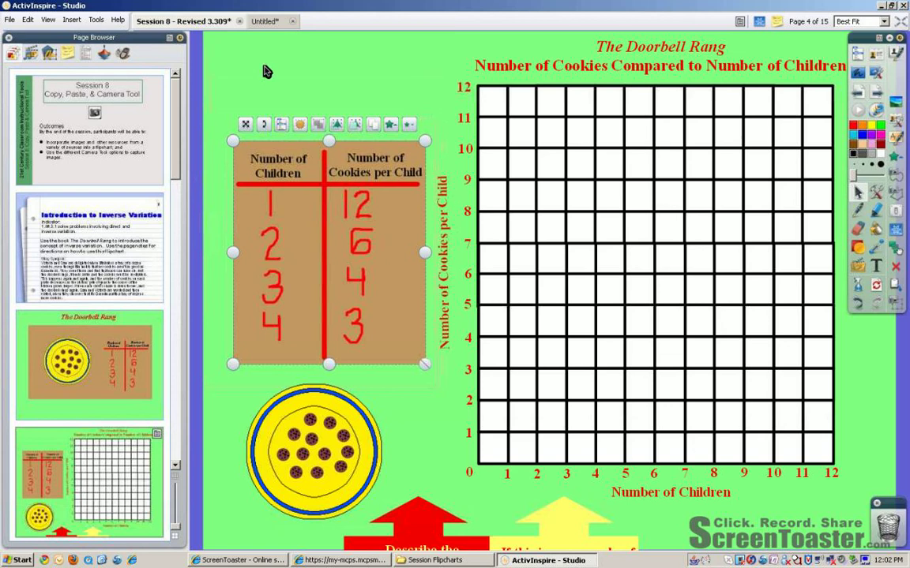
Switch to the Untitled flipchart and add a blank page 3 after the grapes pages
{"action": "left_click", "coordinate": [265, 24]}
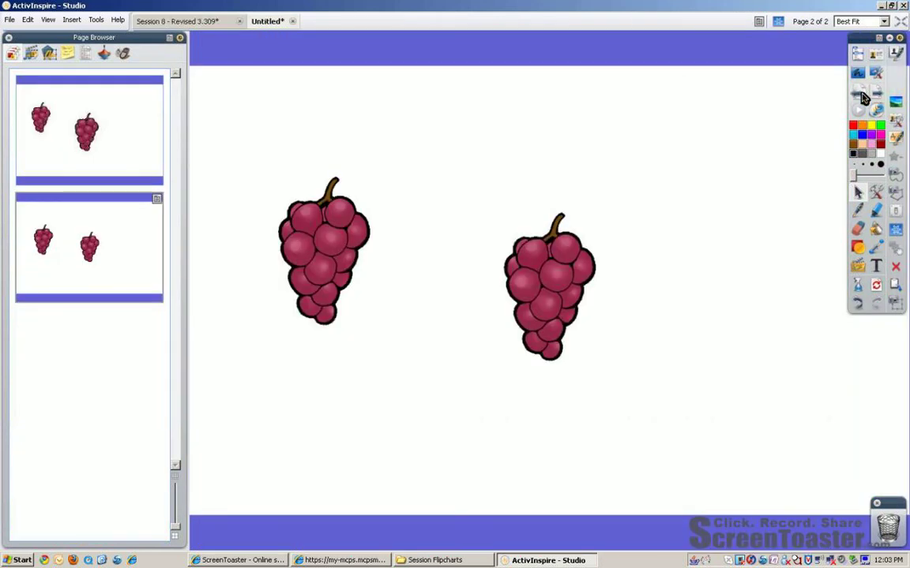
{"action": "left_click", "coordinate": [153, 237]}
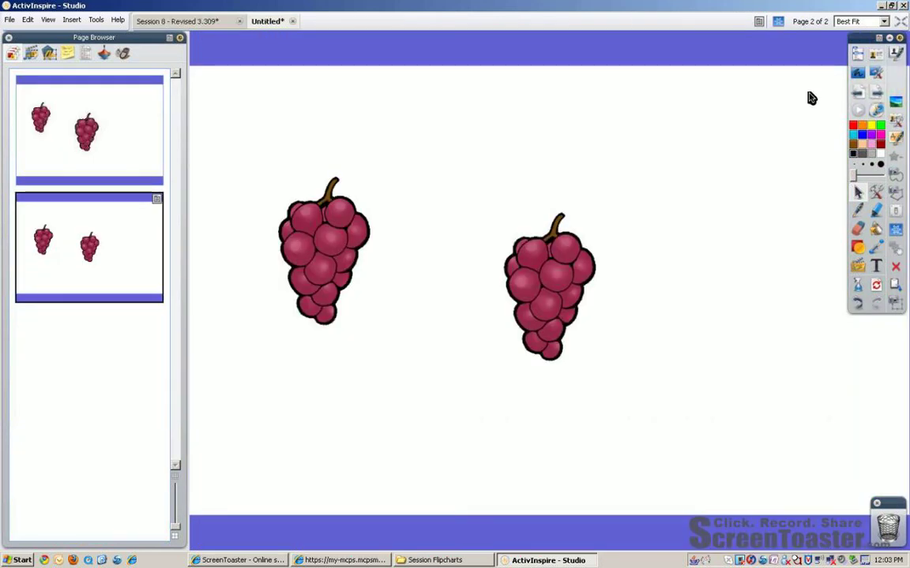
{"action": "left_click", "coordinate": [876, 96]}
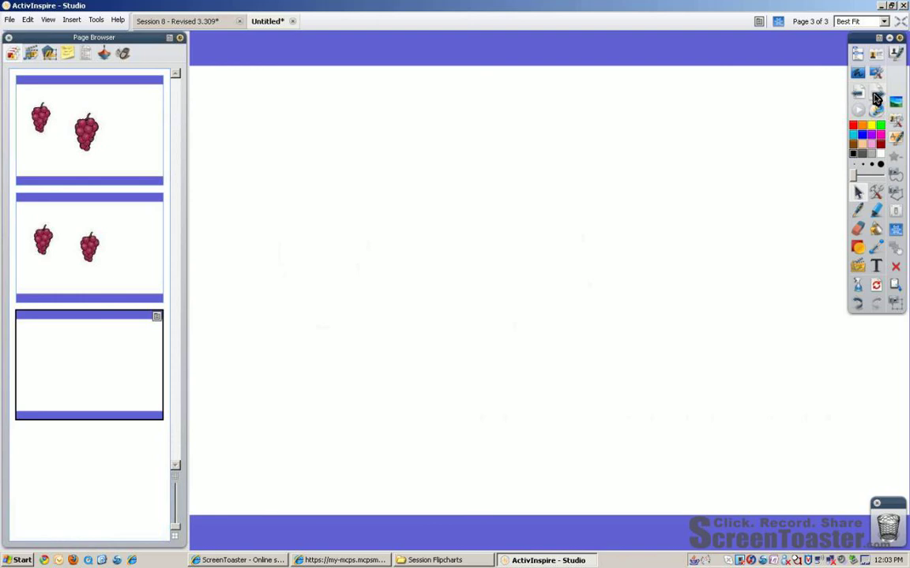
Bring up the historical fiction chart PDF in Internet Explorer and open ActivInspire's Desktop Tools over it
{"action": "left_click", "coordinate": [342, 560]}
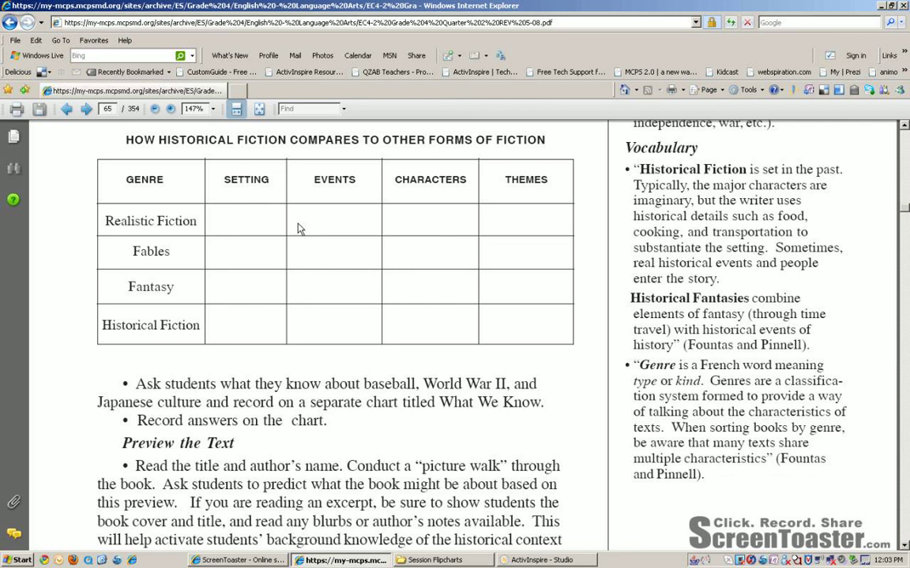
{"action": "left_click", "coordinate": [563, 560]}
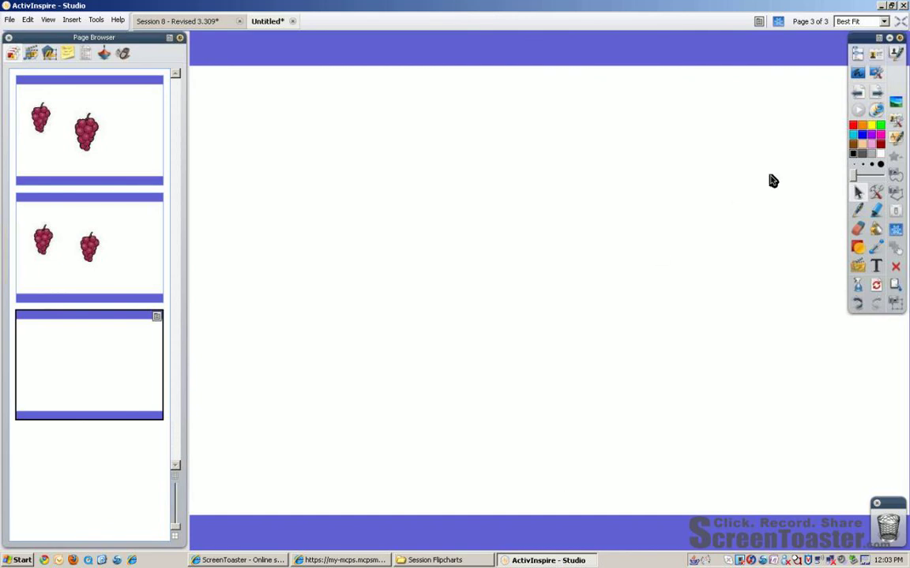
{"action": "left_click", "coordinate": [876, 73]}
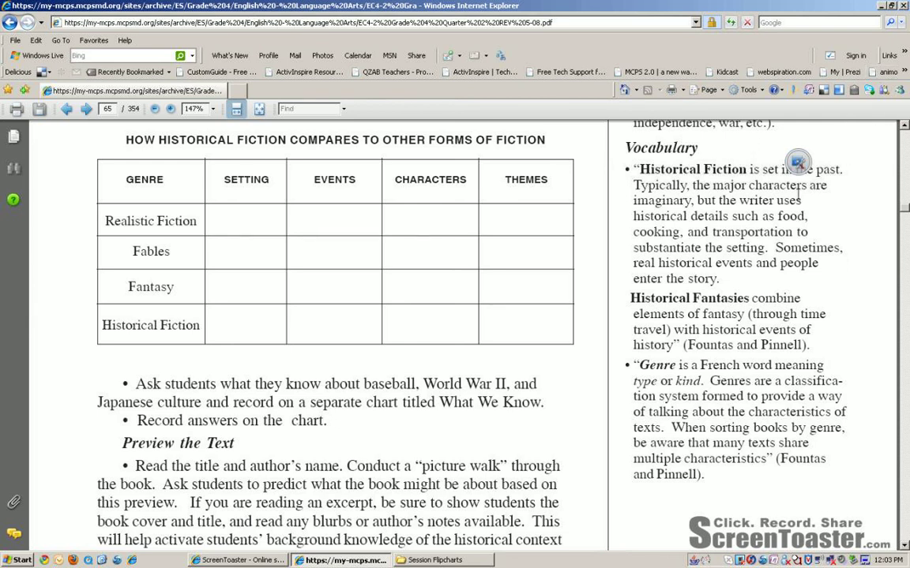
{"action": "left_click", "coordinate": [797, 162]}
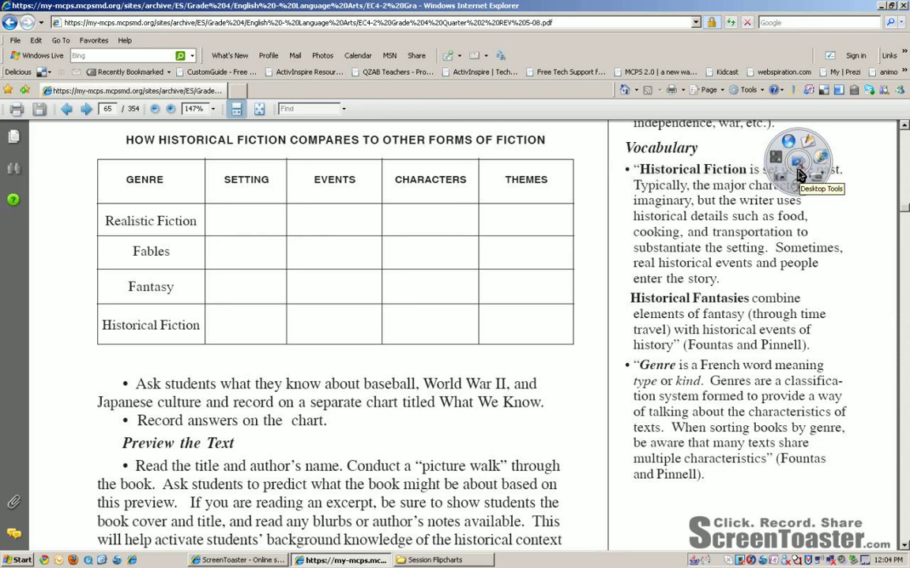
Take an area snapshot of the historical fiction comparison chart with its title, about 800 by 368, and send it to the clipboard
{"action": "mouse_move", "coordinate": [782, 182]}
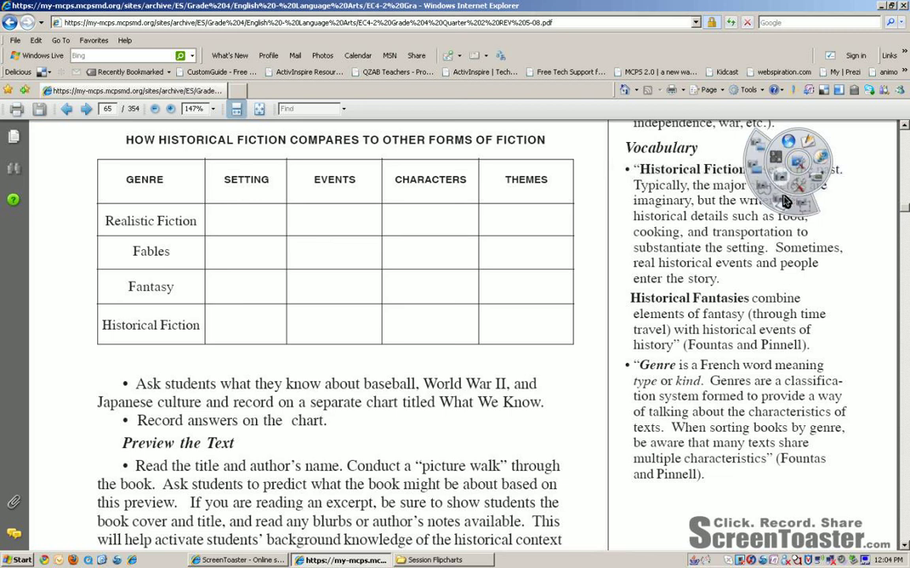
{"action": "left_click", "coordinate": [800, 203]}
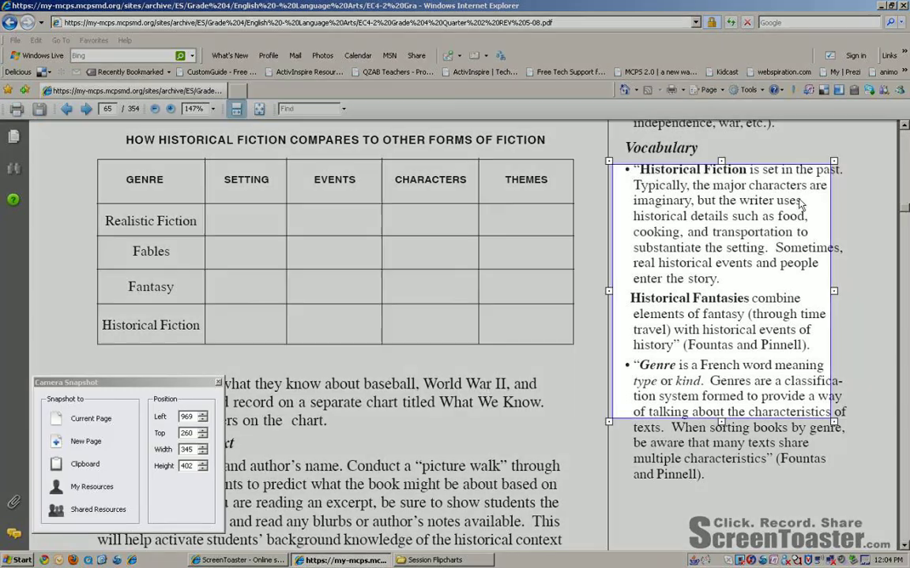
{"action": "left_click_drag", "start_coordinate": [735, 231], "coordinate": [208, 193]}
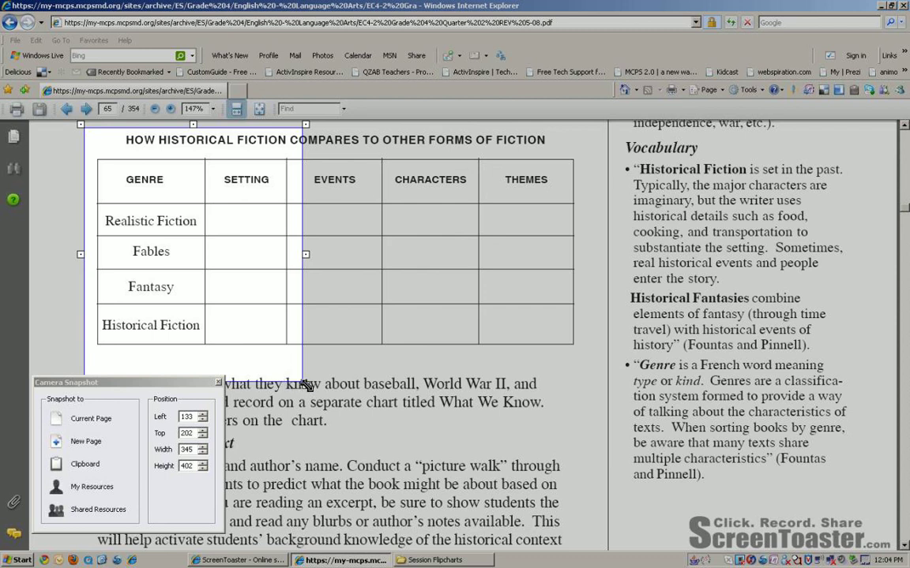
{"action": "left_click_drag", "start_coordinate": [304, 385], "coordinate": [592, 364]}
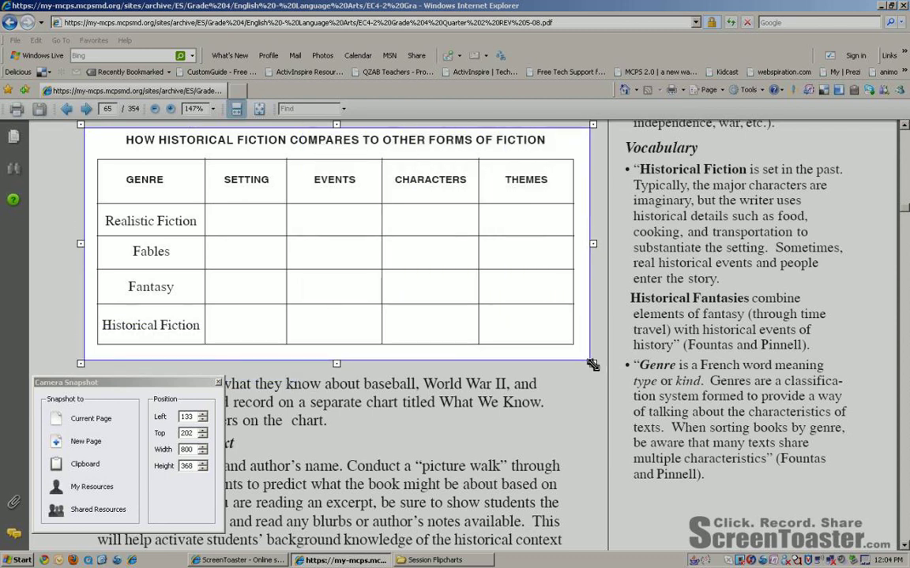
{"action": "left_click", "coordinate": [91, 464]}
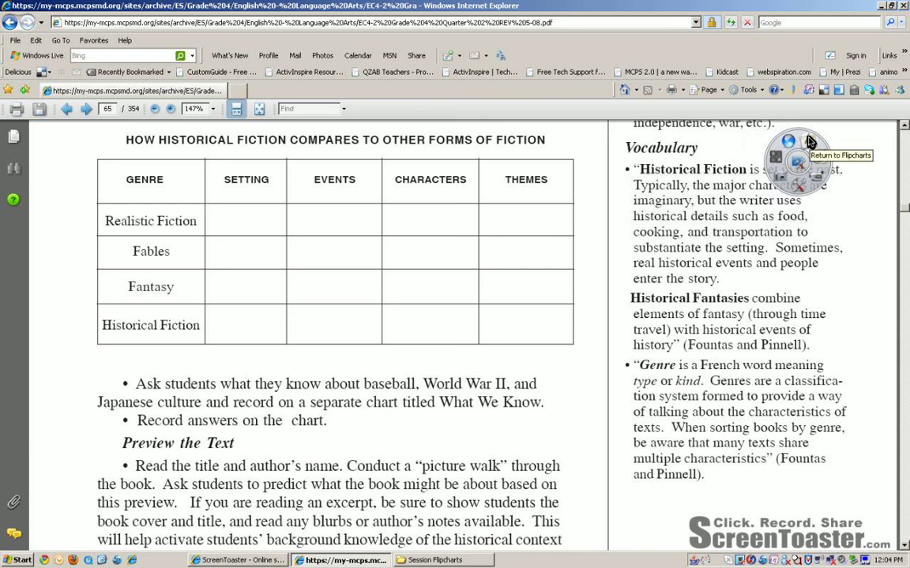
Return to the flipchart and paste the chart snapshot onto blank page 3
{"action": "left_click", "coordinate": [809, 140]}
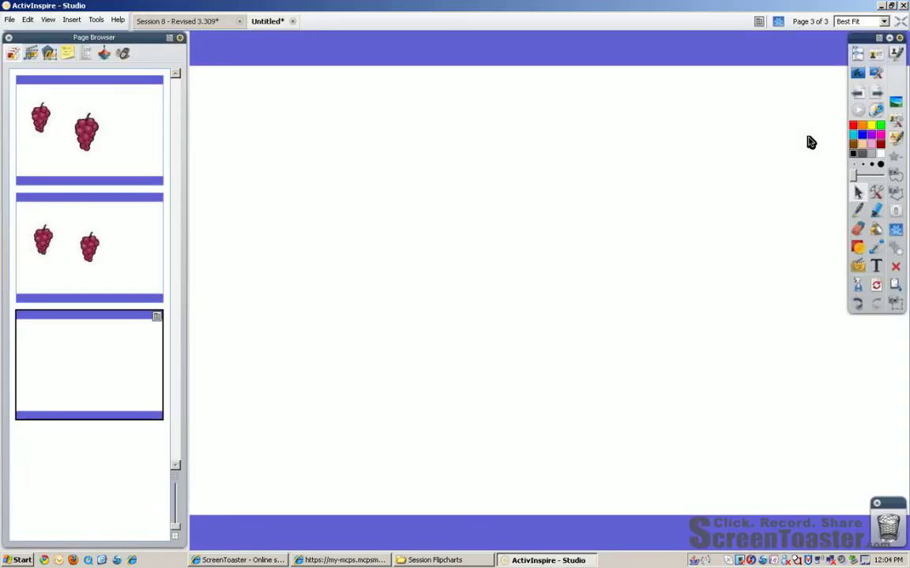
{"action": "right_click", "coordinate": [472, 195]}
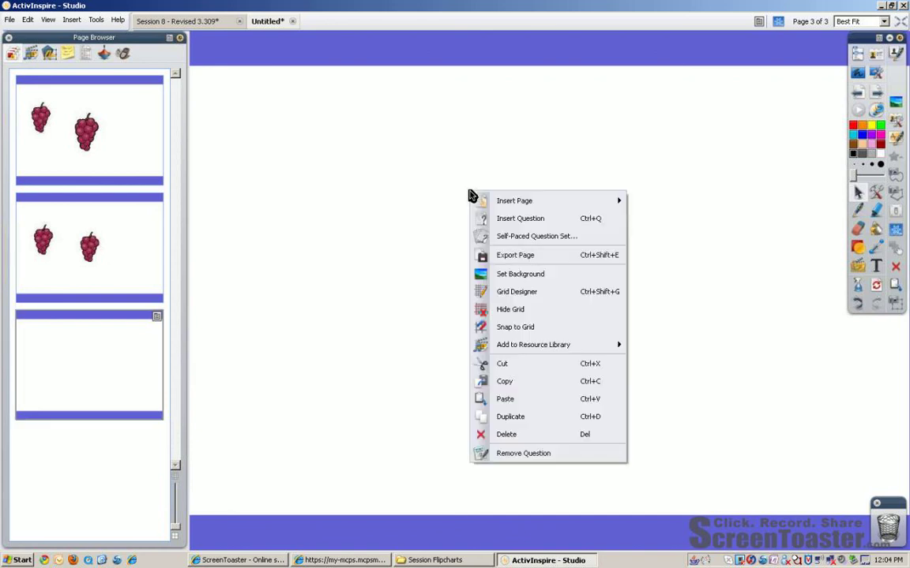
{"action": "left_click", "coordinate": [498, 398]}
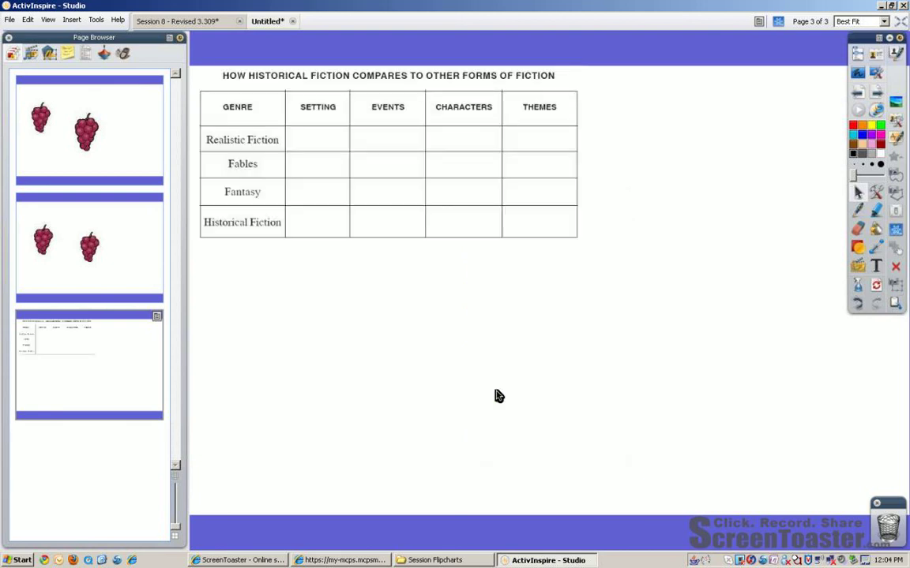
Enlarge the pasted chart to the full page width and stretch its height to fill page 3
{"action": "left_click", "coordinate": [397, 210]}
{"action": "left_click_drag", "start_coordinate": [589, 250], "coordinate": [905, 387]}
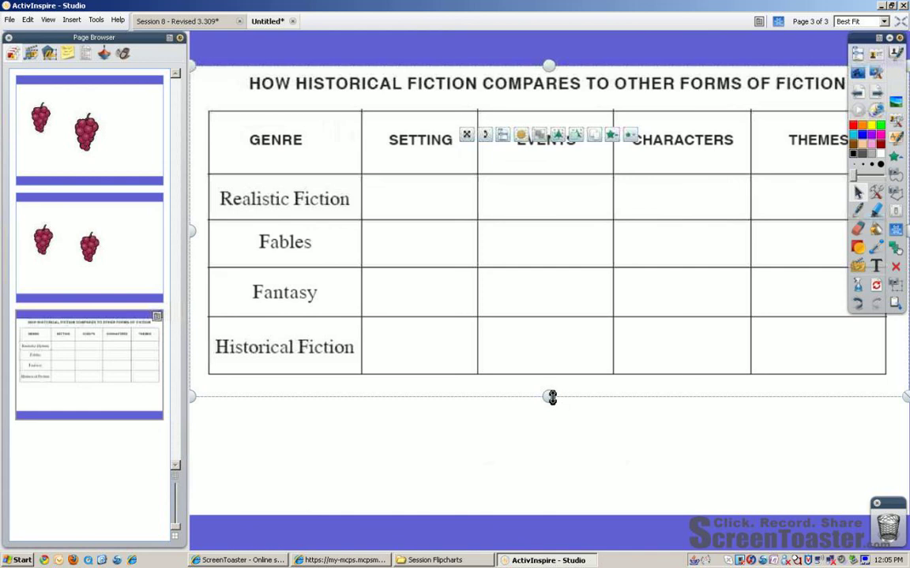
{"action": "left_click_drag", "start_coordinate": [549, 397], "coordinate": [544, 507]}
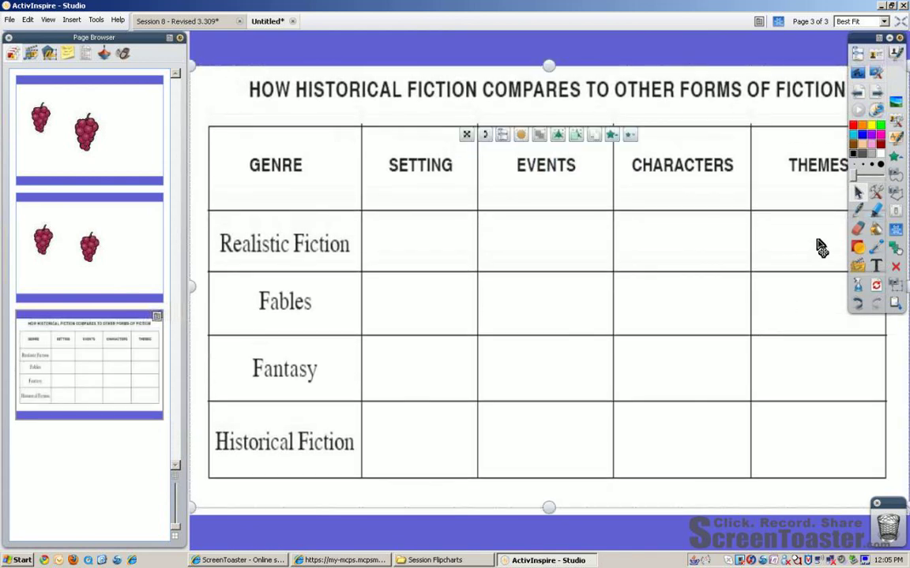
Activate the Pen tool for writing in the chart on page 3
{"action": "left_click", "coordinate": [857, 210]}
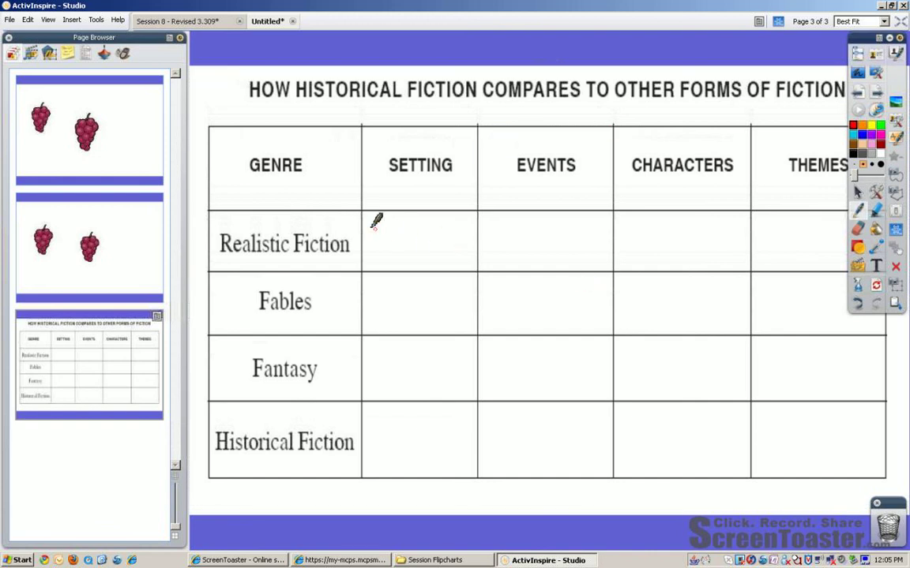